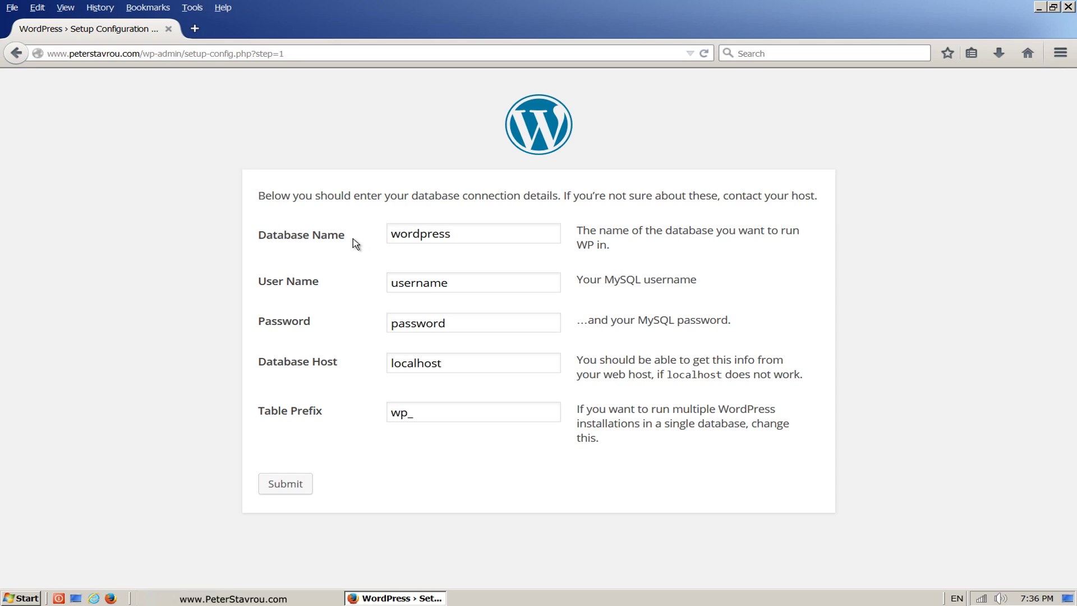
Step: Highlight the Database Name, User Name and Password labels on the WordPress setup form
drag(353, 239, 258, 238)
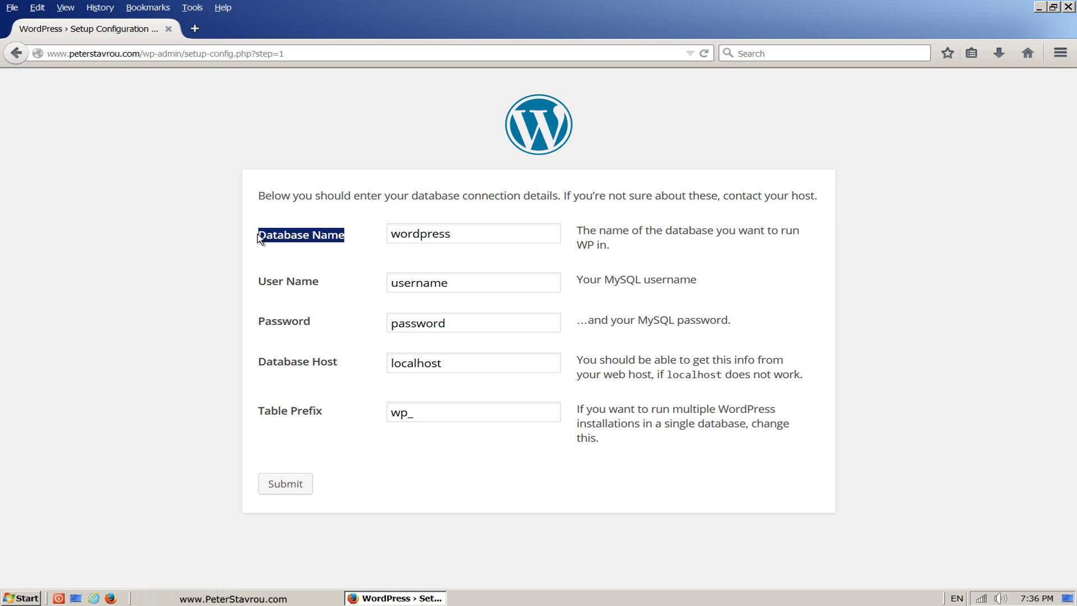
drag(321, 283, 258, 289)
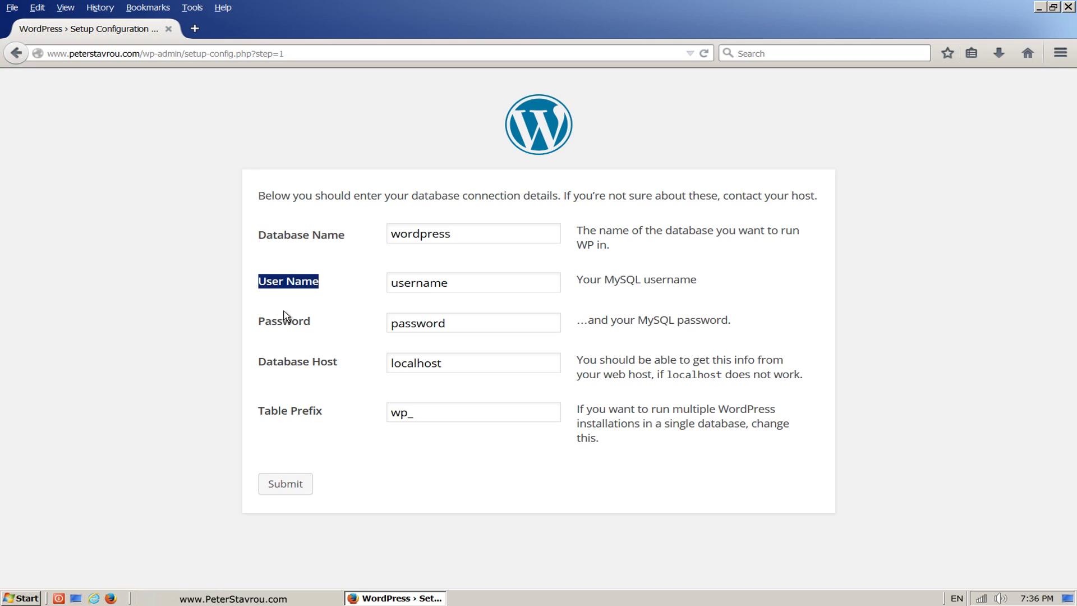
drag(319, 328, 259, 328)
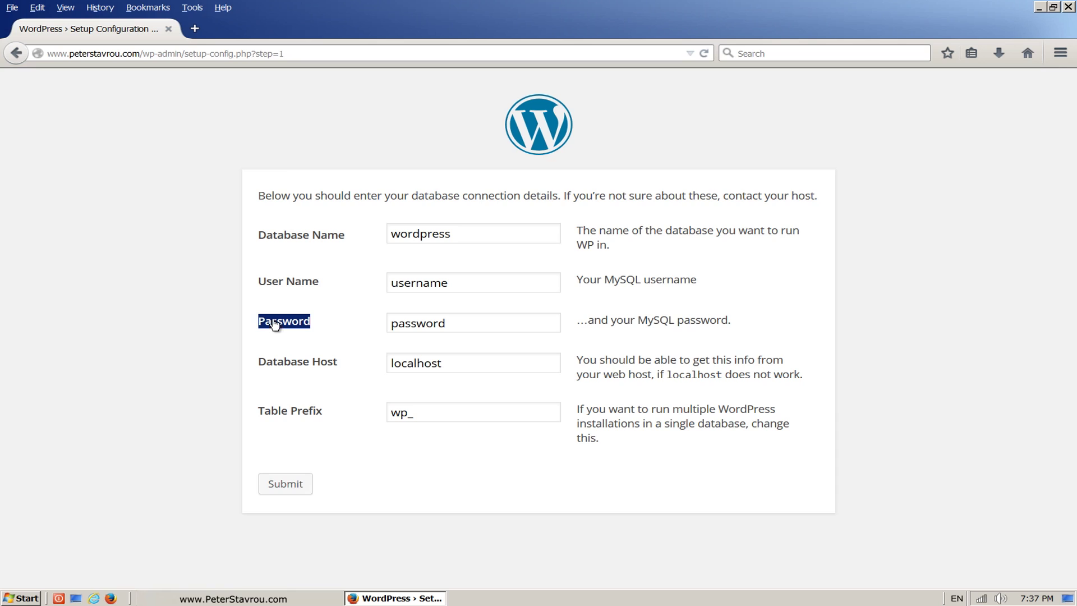
click(231, 297)
Step: Load the site's /cpanel login page in a new Firefox tab
click(196, 33)
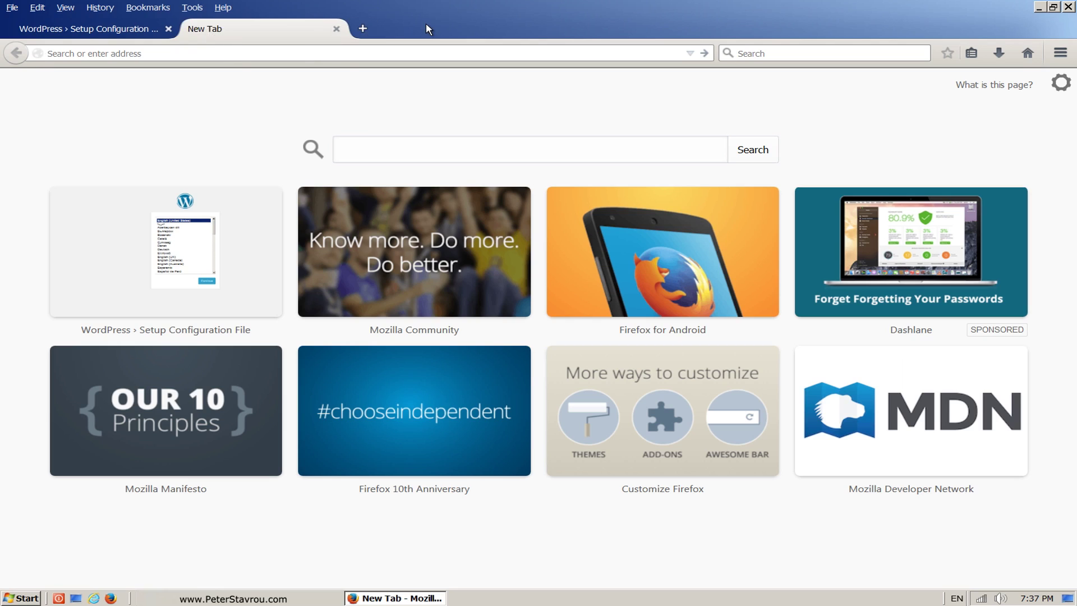
text(www.peter)
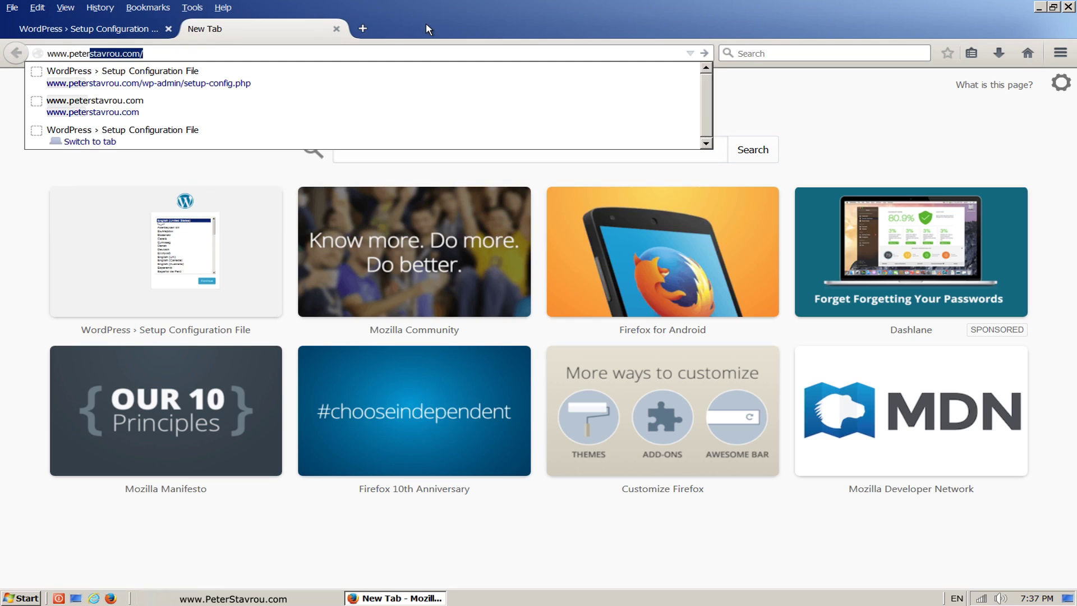
text(stavrou.com/c)
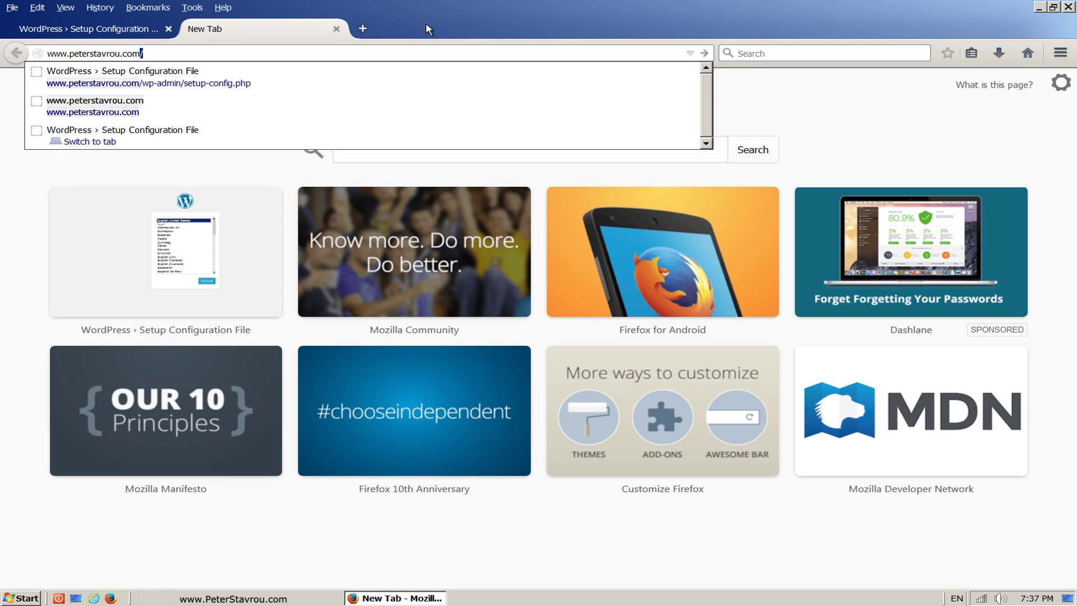
text(panel)
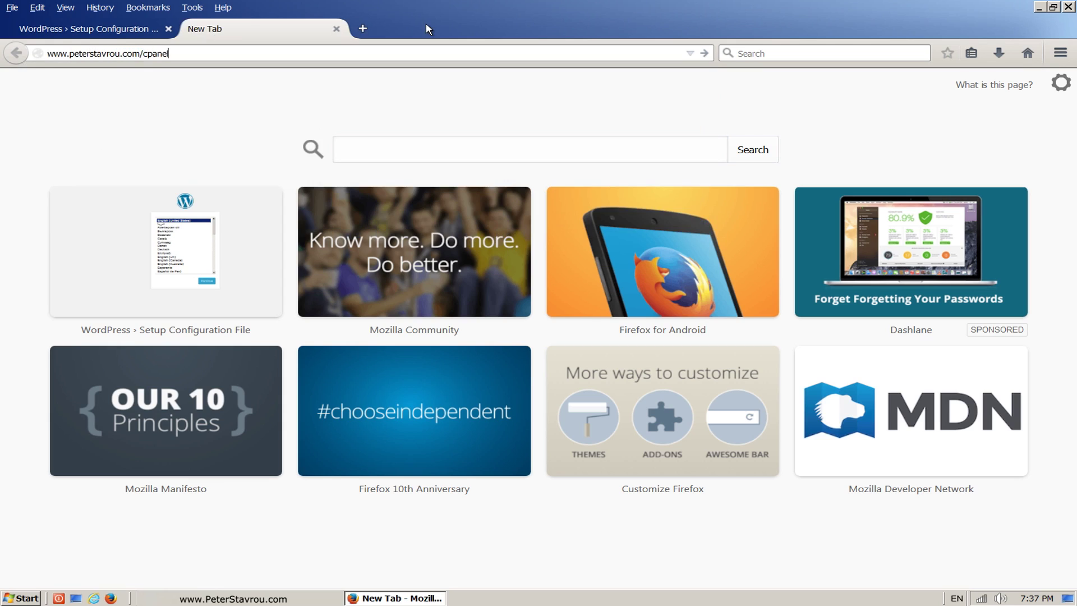
key(Return)
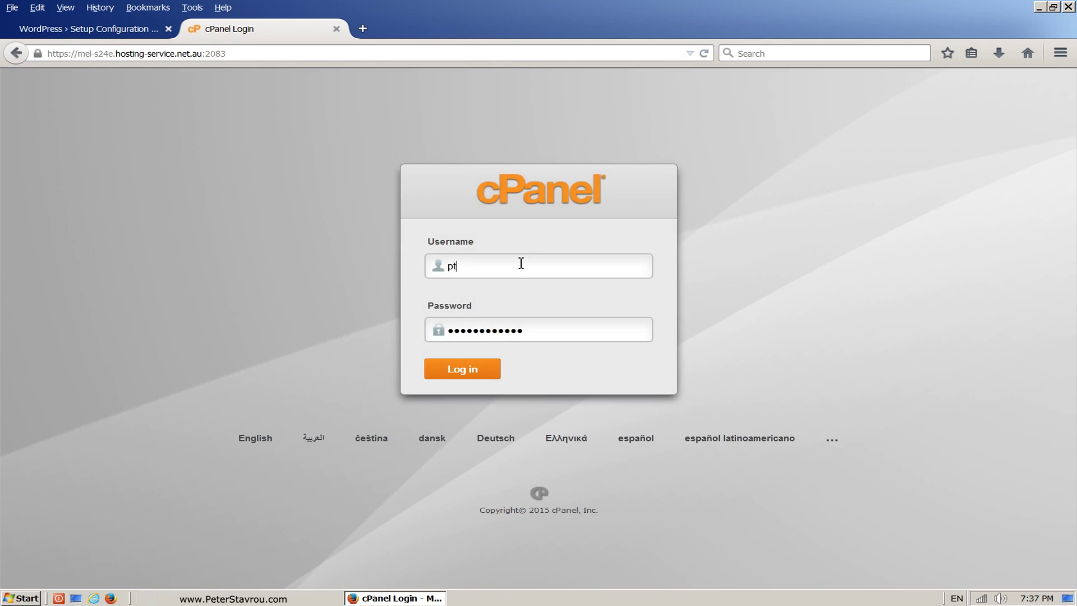
Step: Log in to cPanel and go to the MySQL Databases page
click(494, 372)
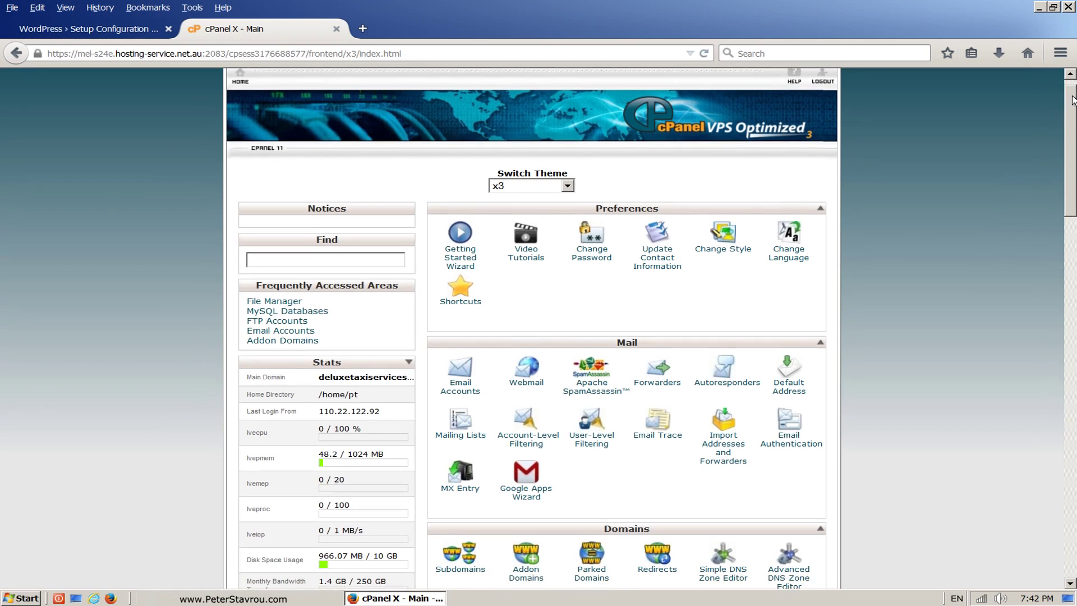
scroll(1071, 134, down, 6)
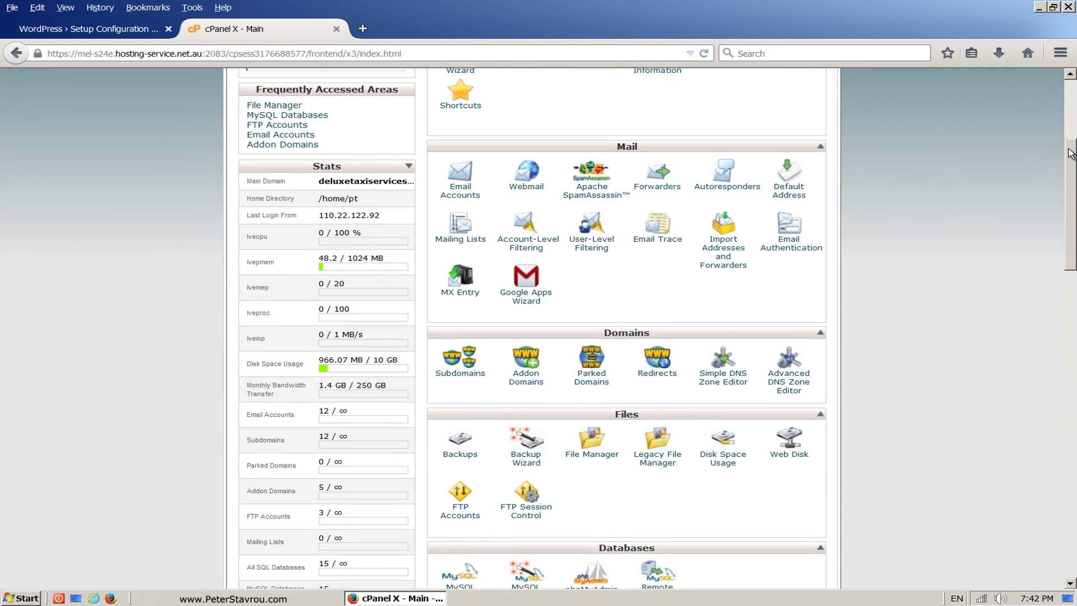
drag(1071, 153, 1070, 210)
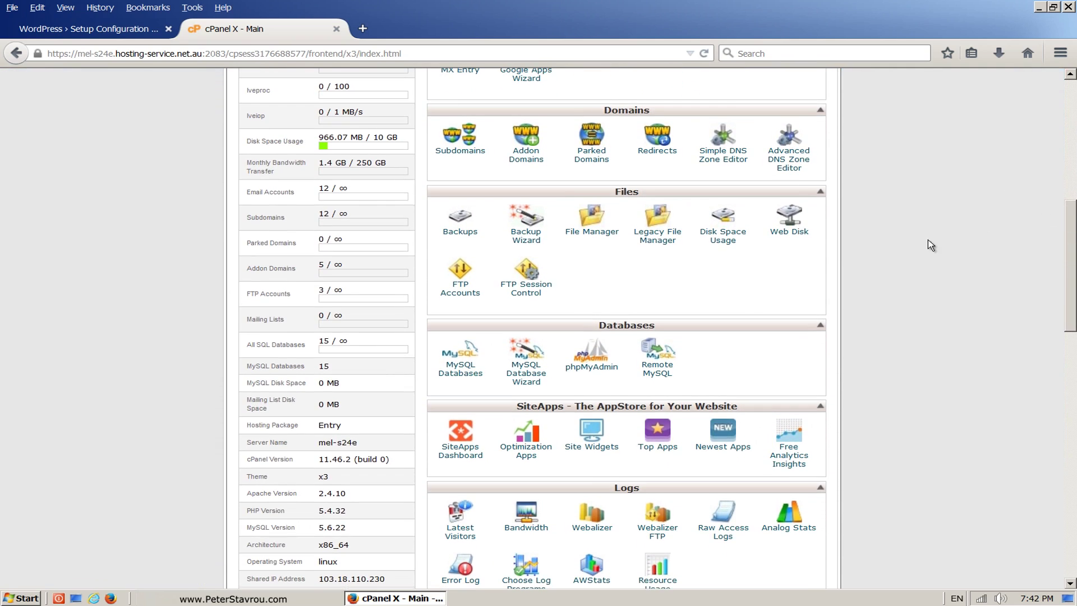
click(478, 380)
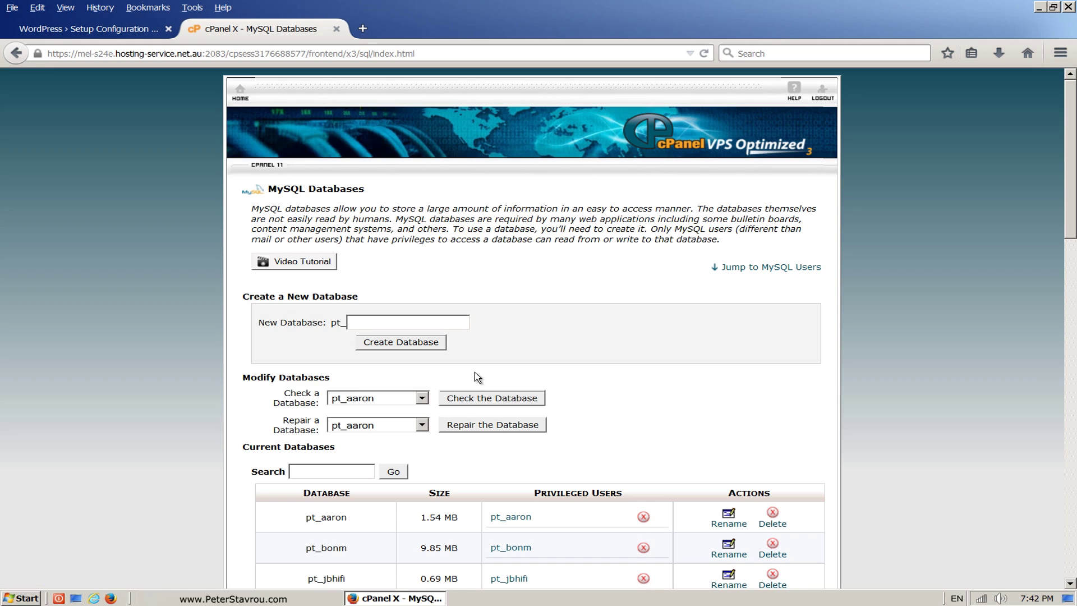
Step: Create the database 'peterwebsite' (pt_peterwebsite) and return to MySQL Databases
click(439, 326)
text(peterwebsite)
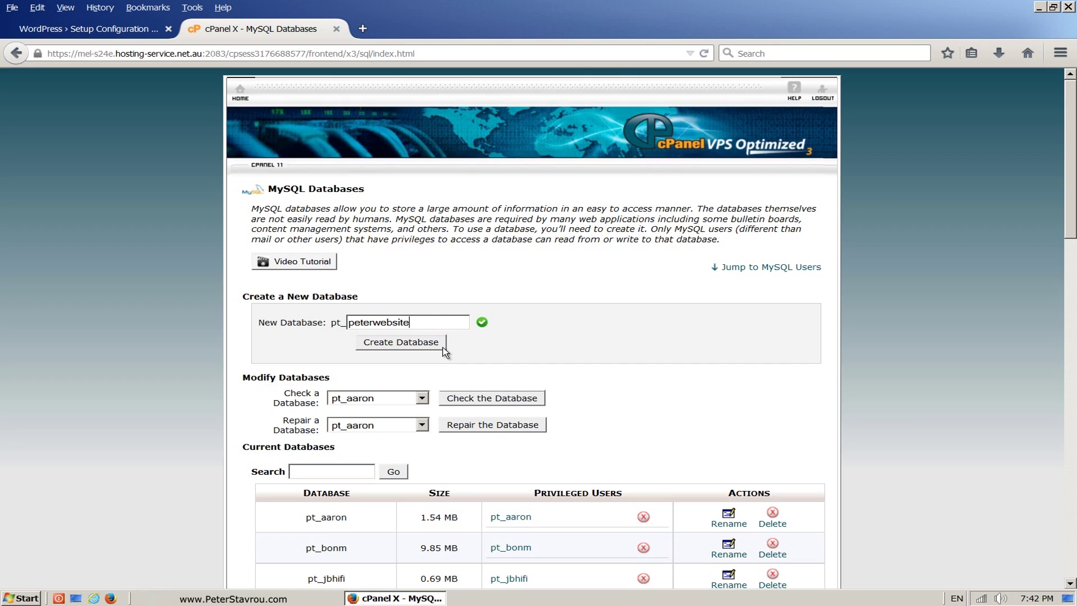
click(443, 347)
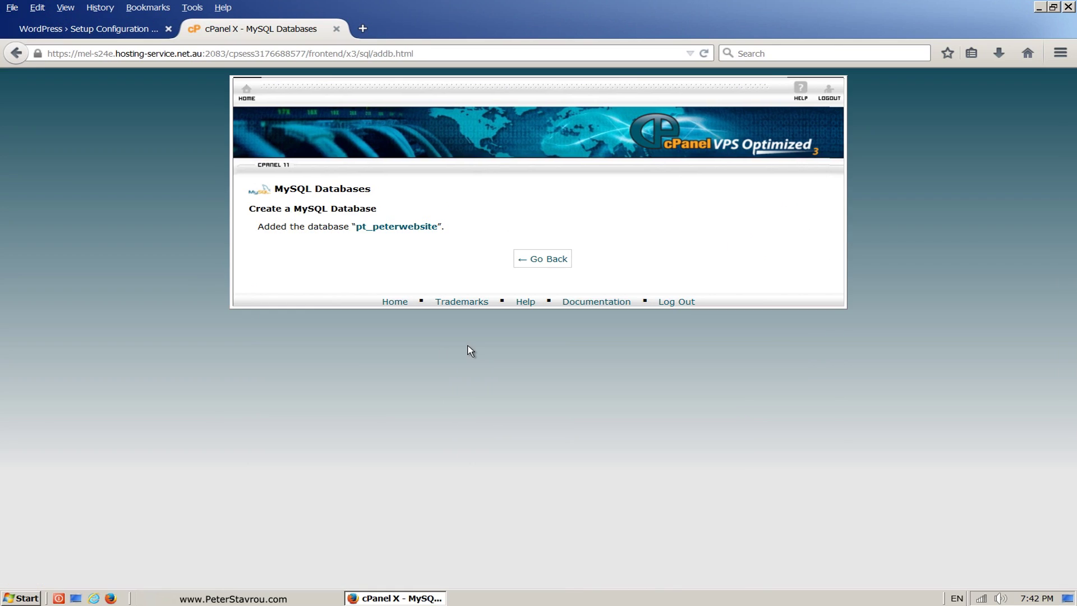
click(560, 270)
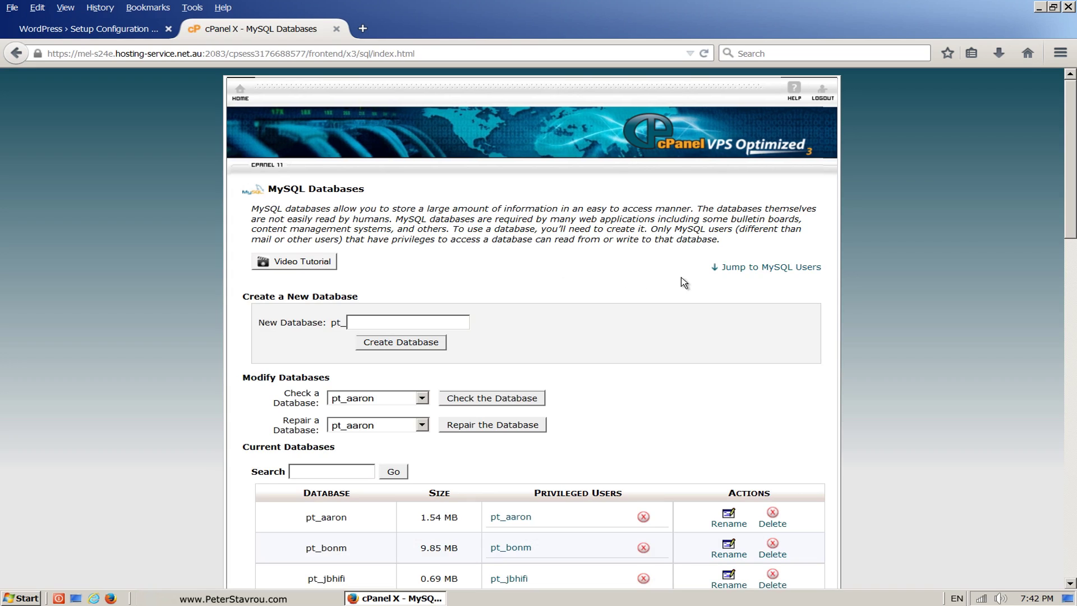
Step: Scroll down and highlight the new pt_peterwebsite database in the list
drag(1070, 178, 1034, 315)
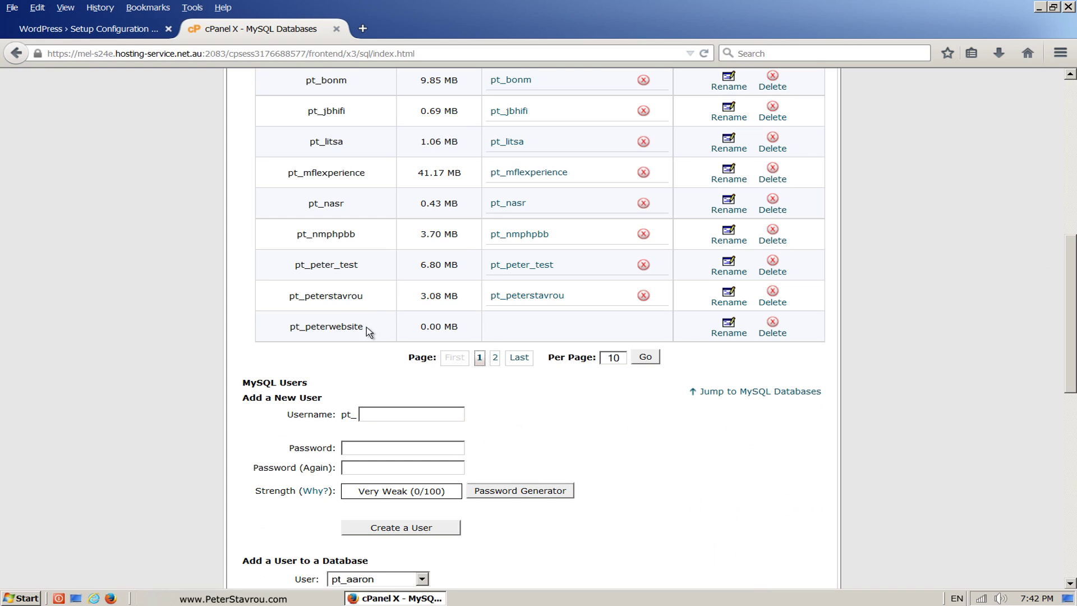
drag(364, 326, 293, 325)
click(280, 340)
Step: Create MySQL user 'peterwebsite' with its password entered twice, then return to MySQL Databases
drag(1073, 337, 1072, 385)
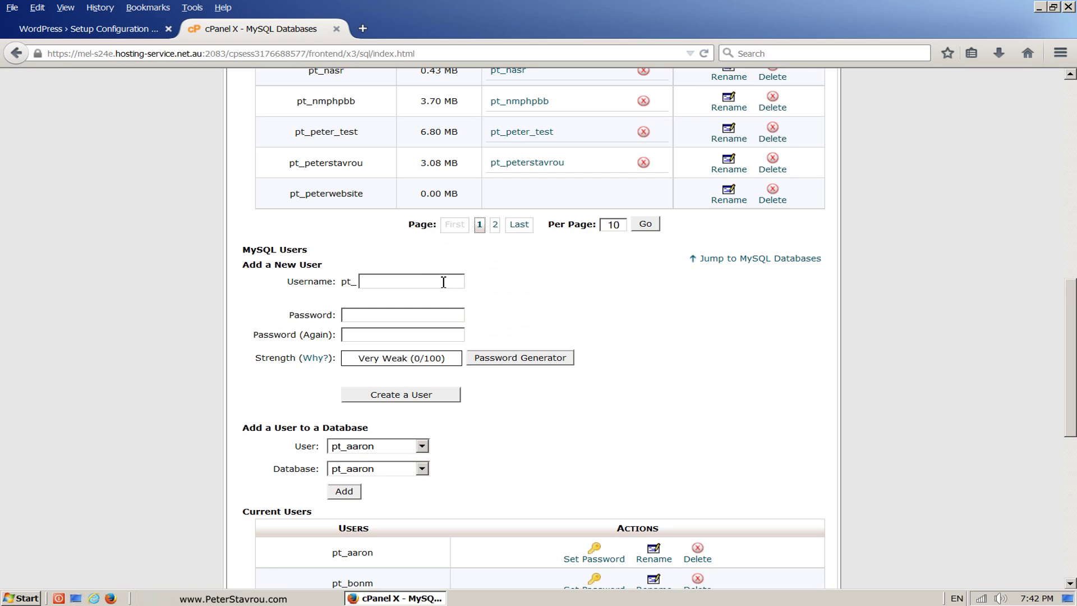
text(peterwebsite)
click(436, 314)
text(p)
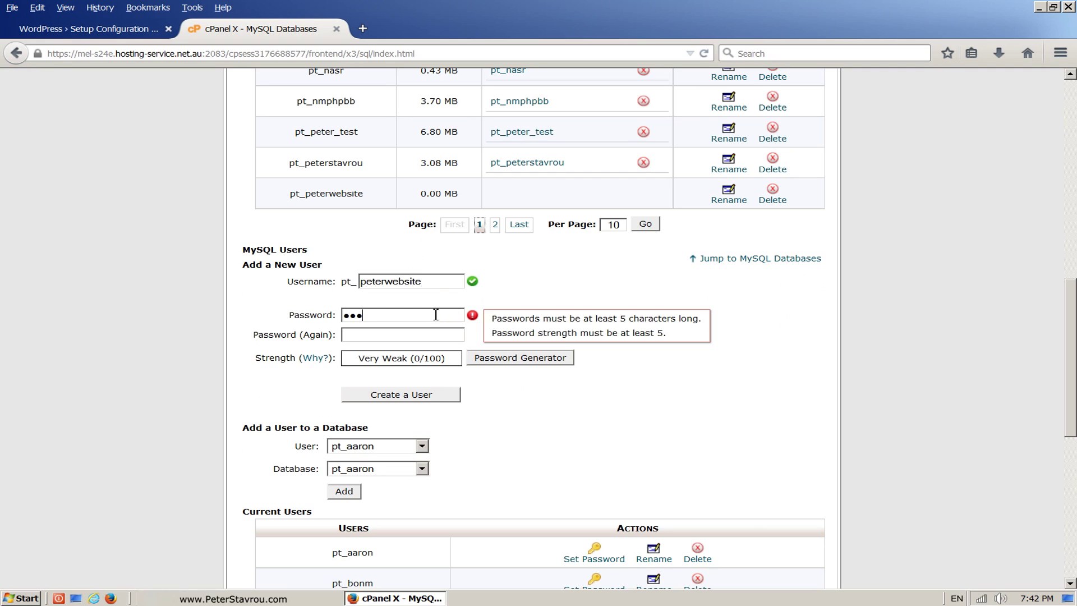
text(•••••••)
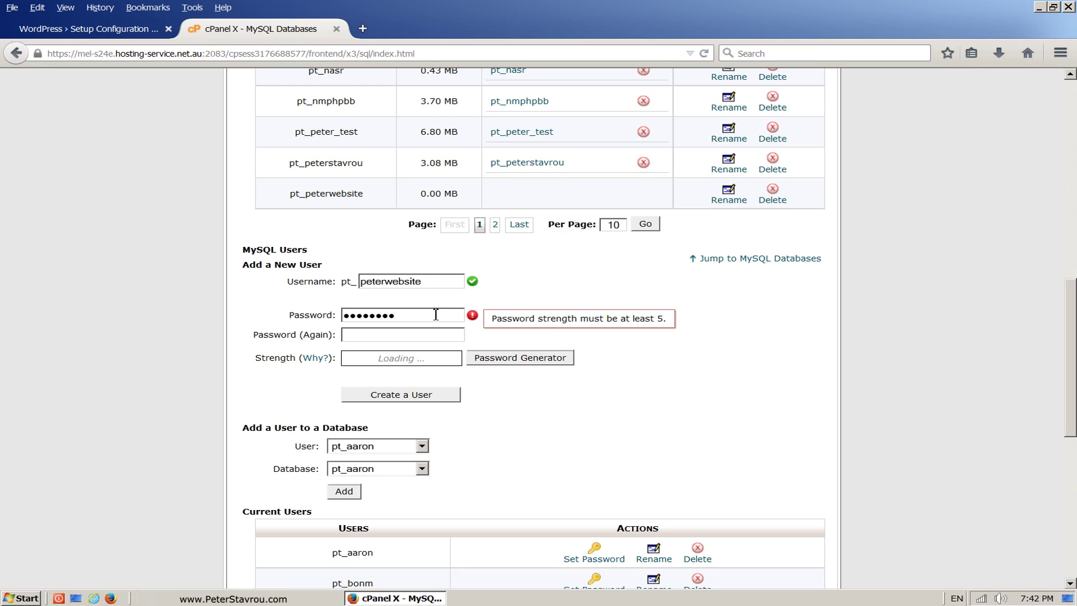
click(424, 336)
text(•)
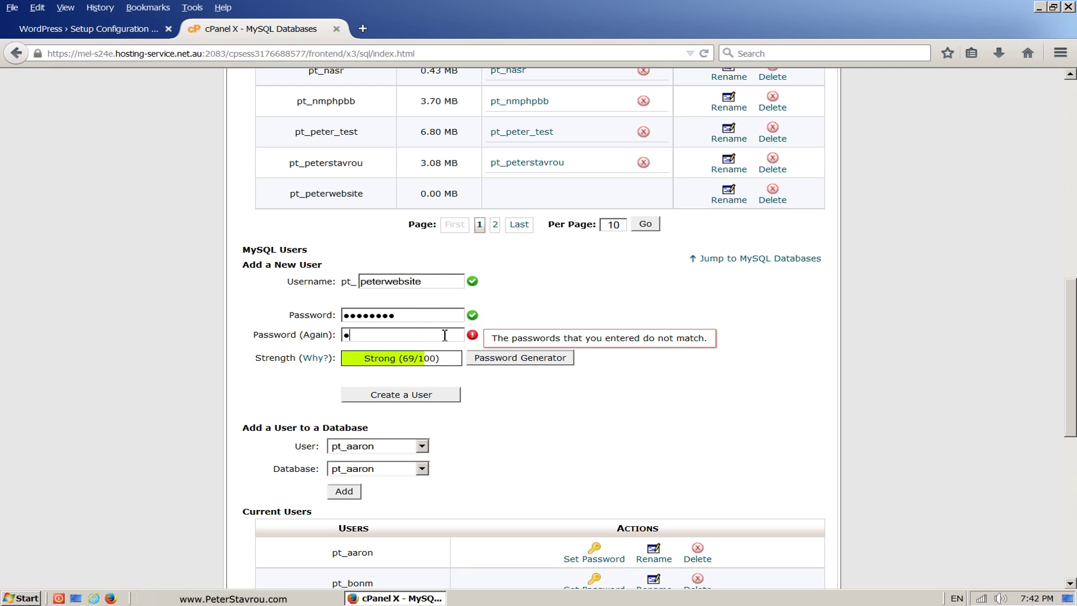
text(•••••••)
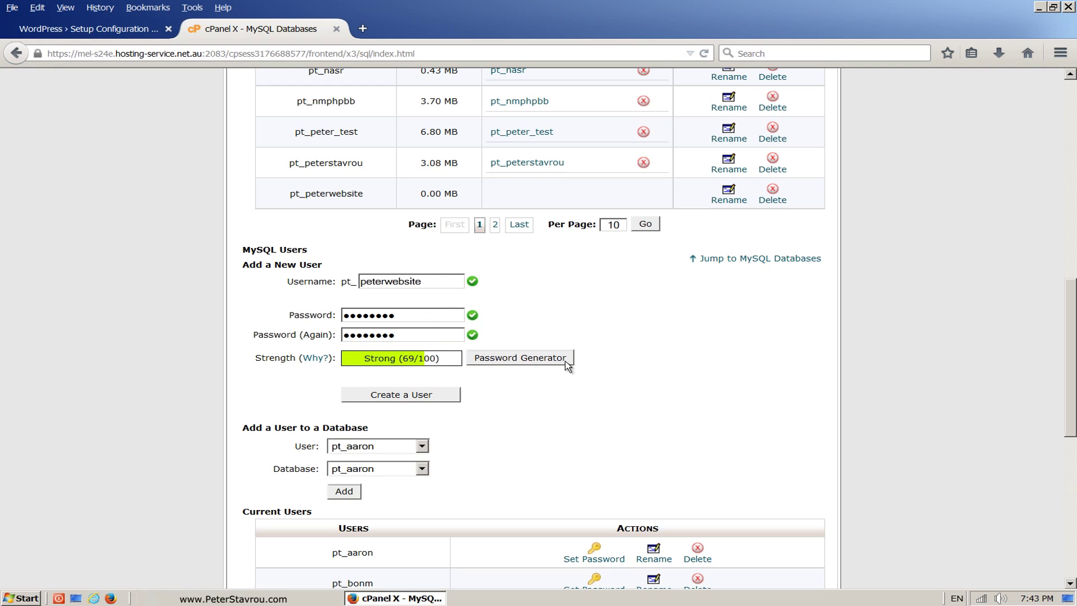
click(451, 396)
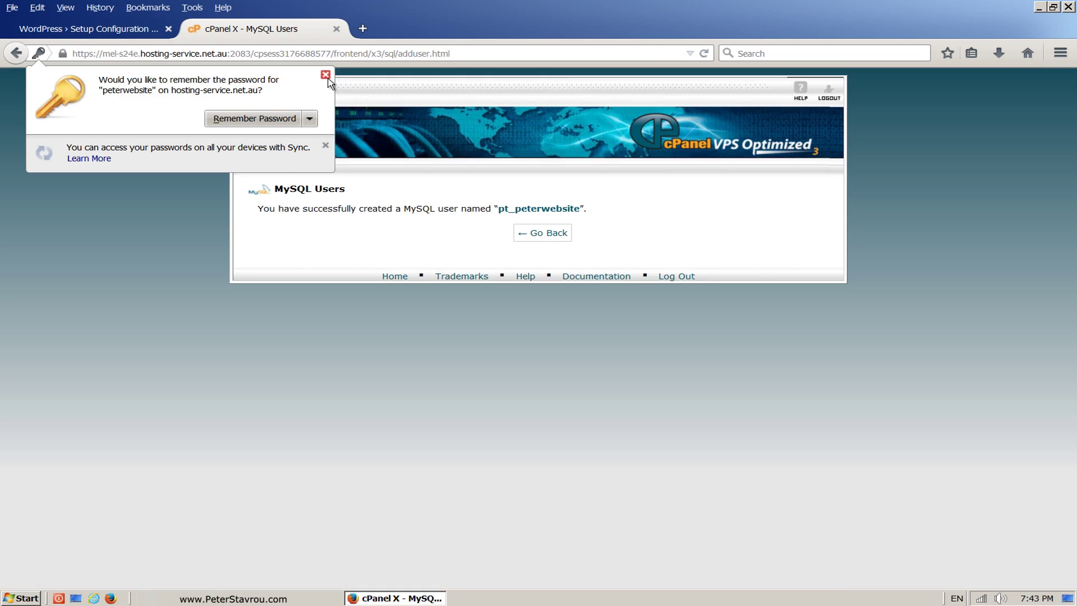
click(328, 80)
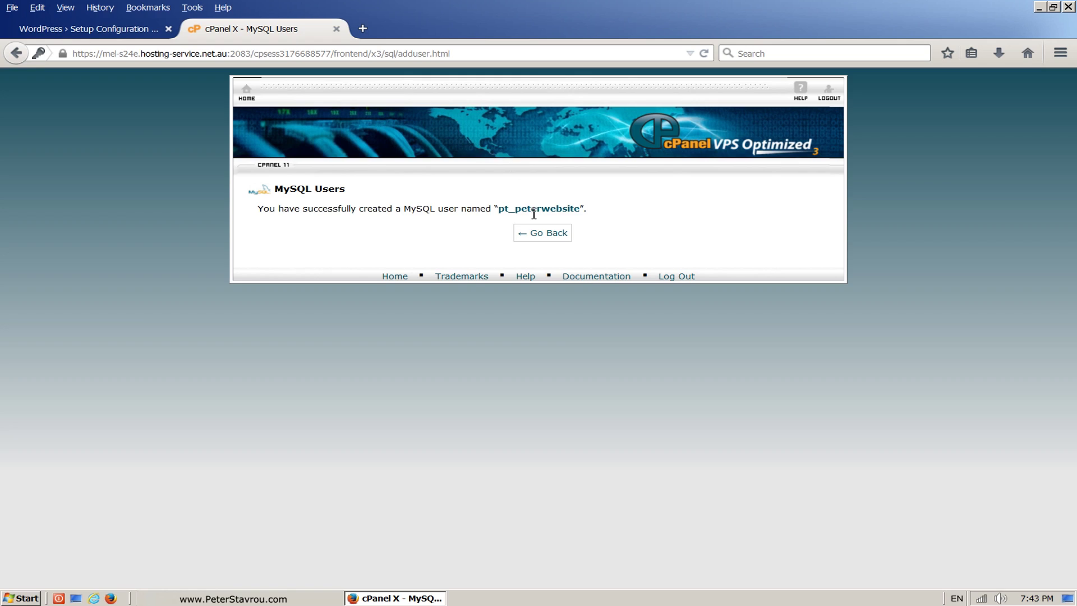
click(521, 243)
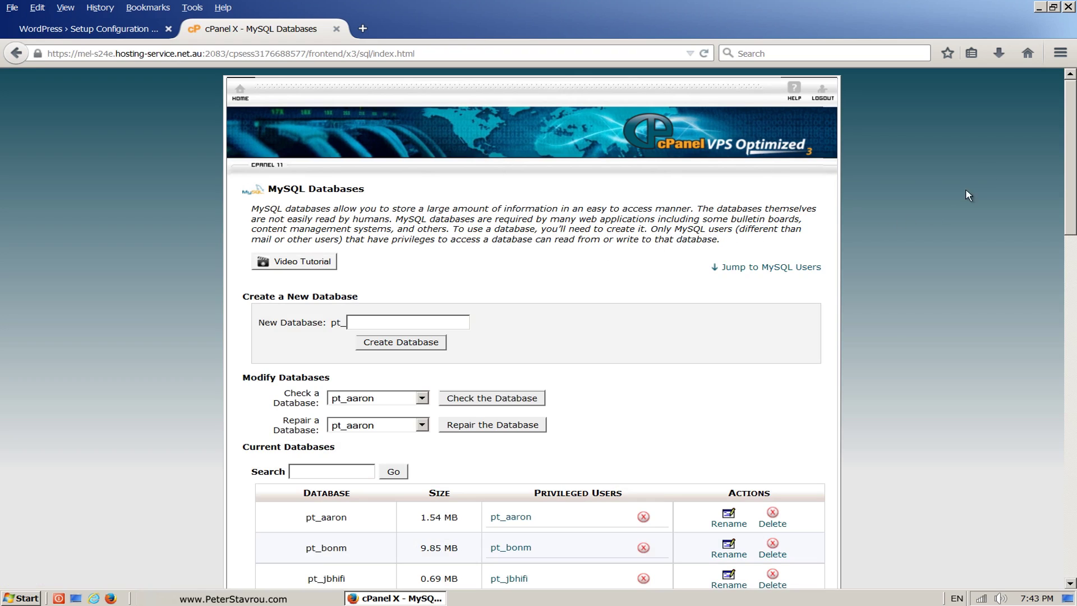
Step: Highlight the website user's name and the Add a User to a Database heading
drag(1068, 109, 1061, 412)
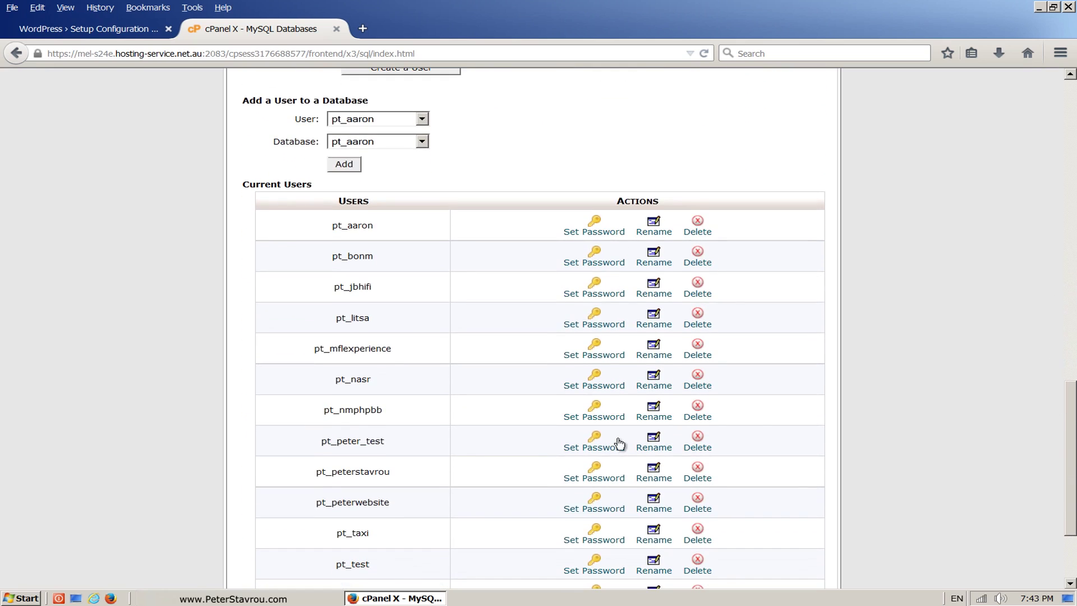
drag(404, 504, 274, 483)
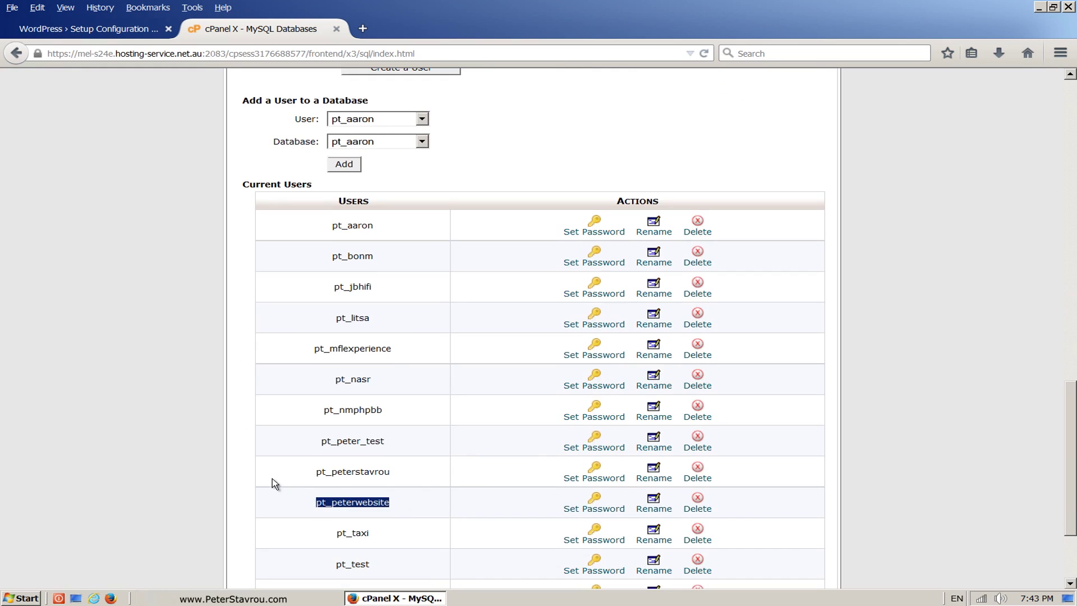
click(281, 510)
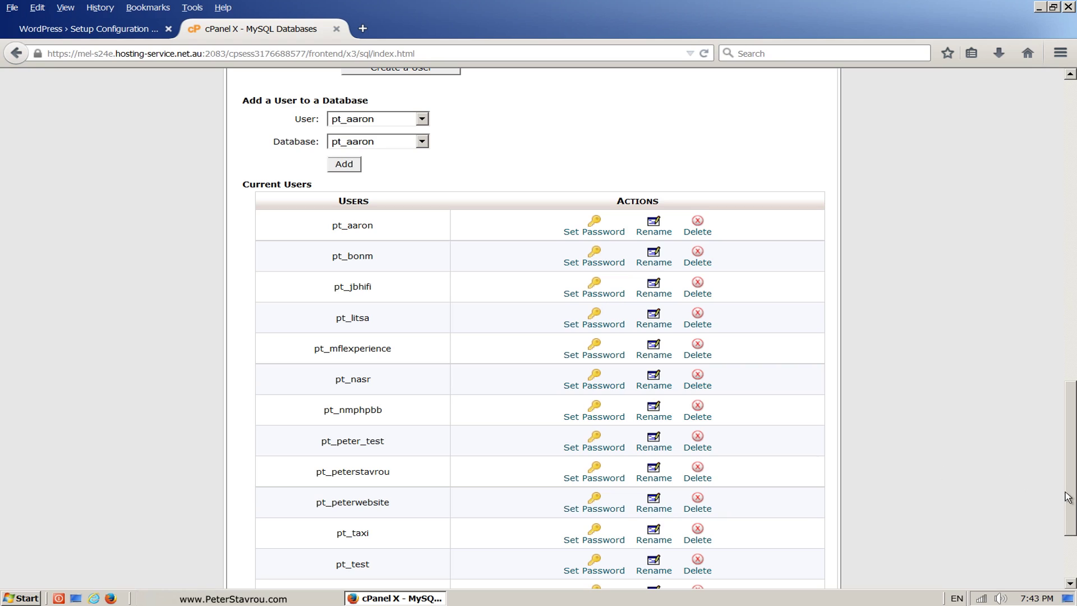
scroll(1068, 497, up, 5)
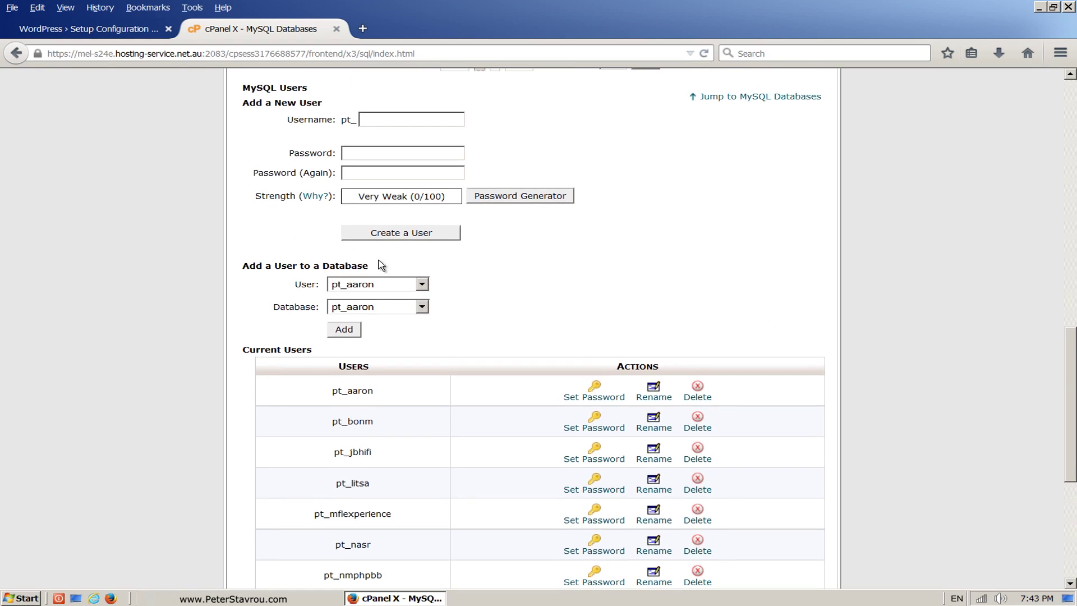
drag(333, 265, 241, 267)
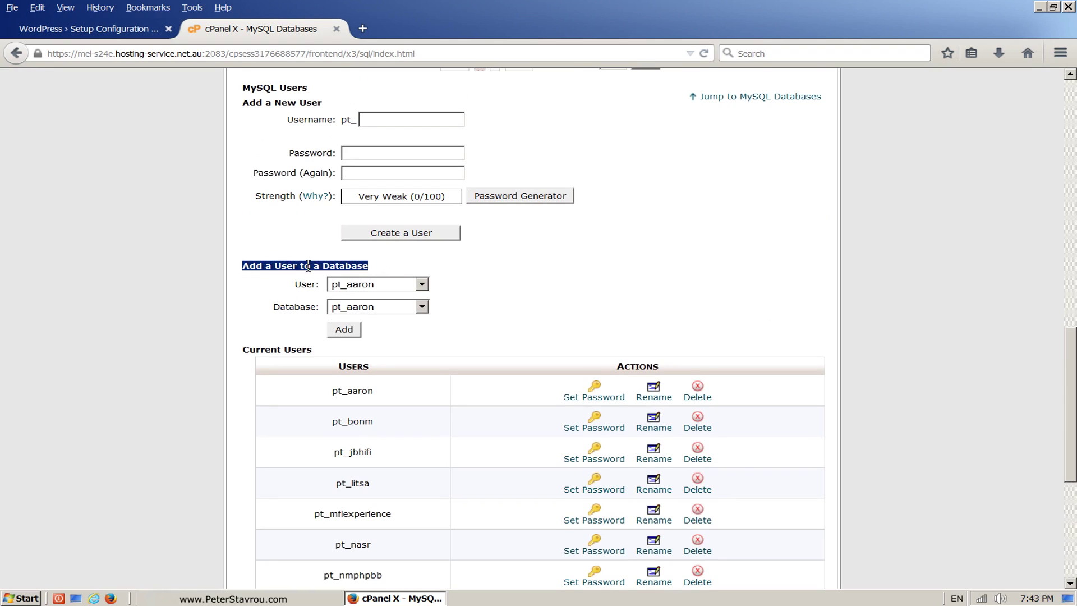
Step: Add user pt_peterwebsite to database pt_peterwebsite
click(445, 286)
click(423, 285)
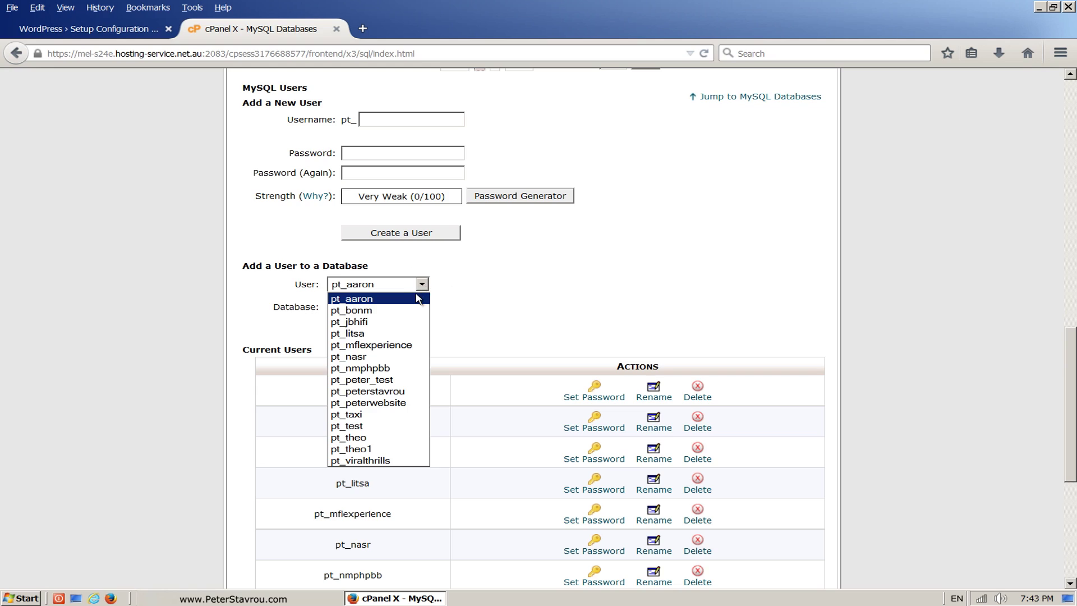
click(422, 404)
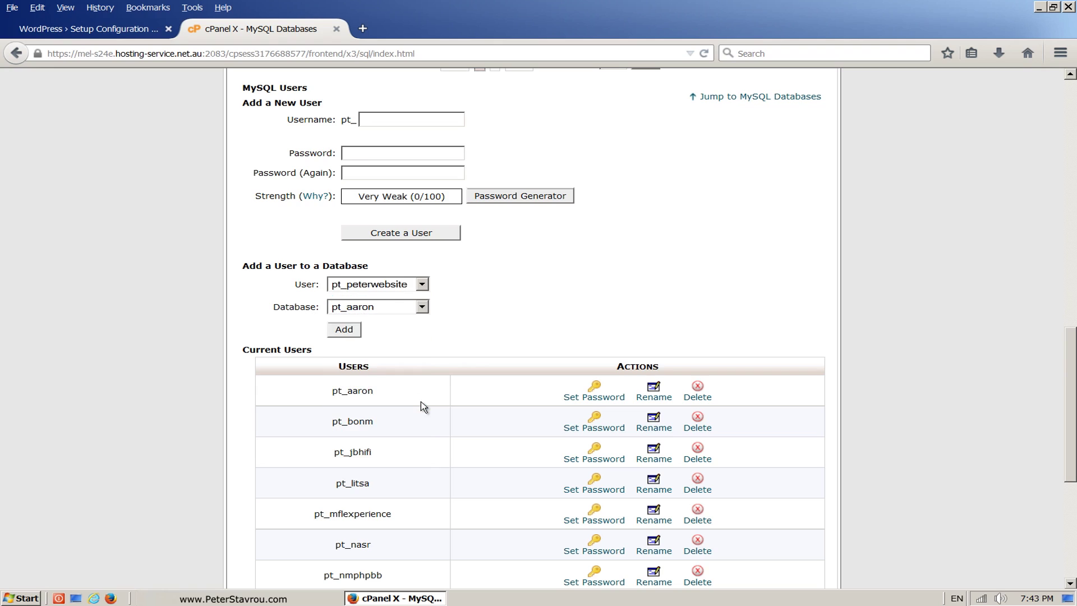
click(423, 309)
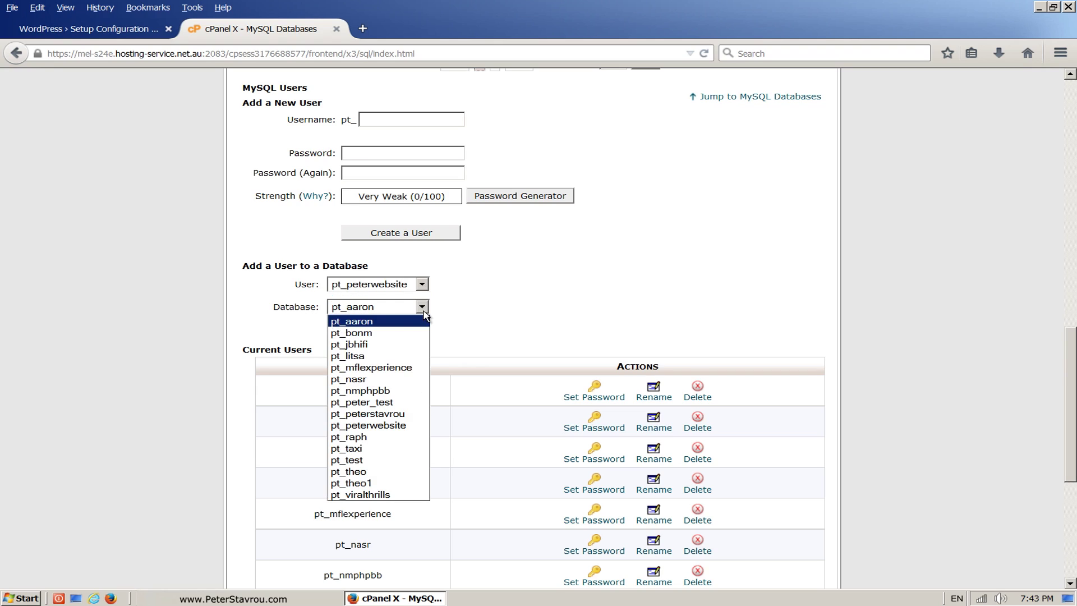
click(419, 427)
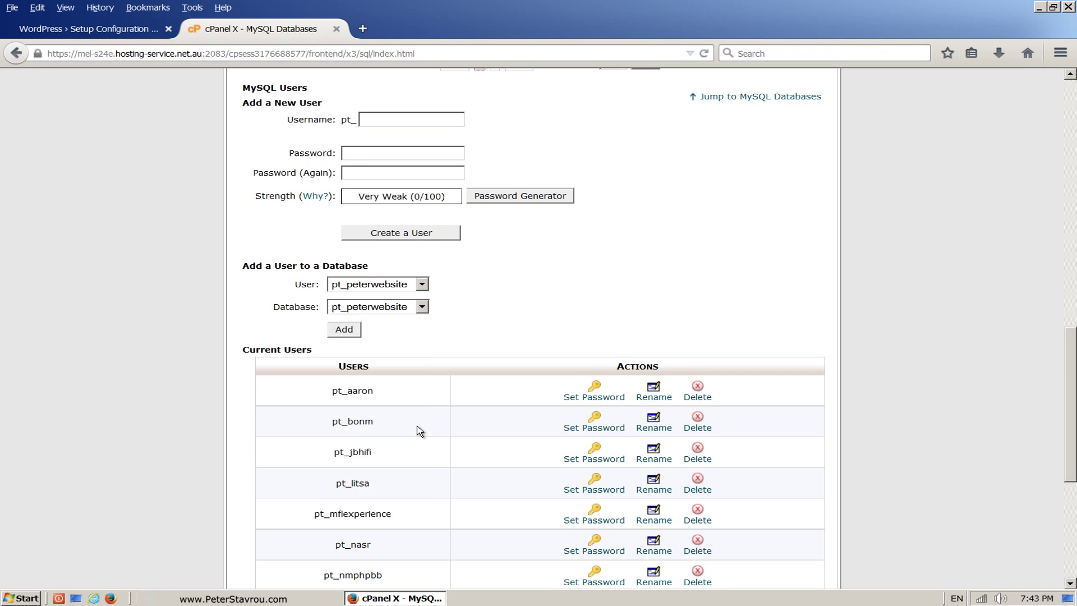
click(358, 334)
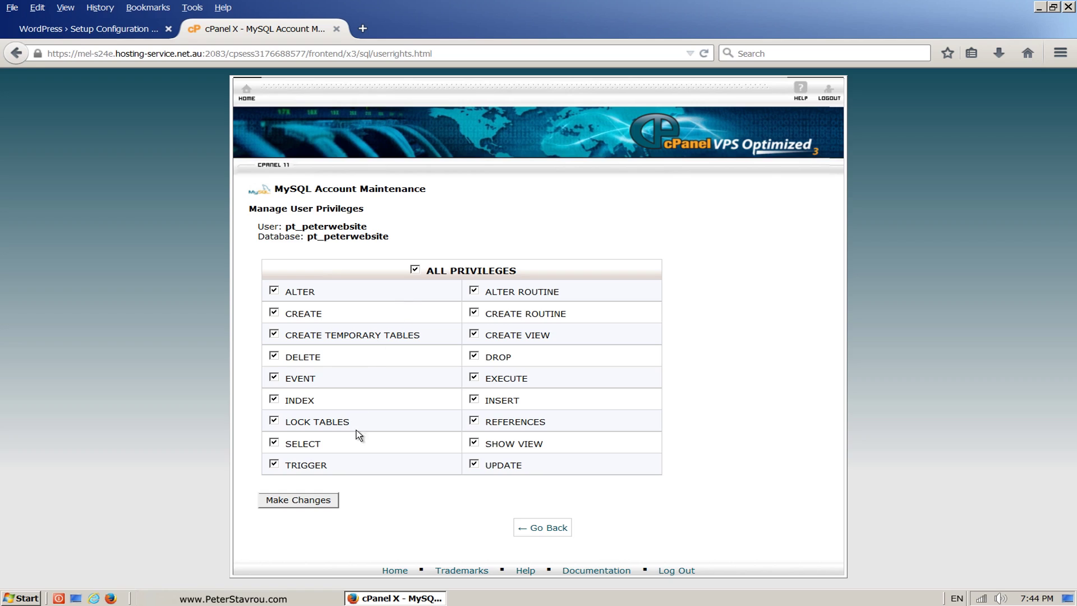
Step: Save ALL PRIVILEGES for pt_peterwebsite and close the cPanel tab
click(337, 501)
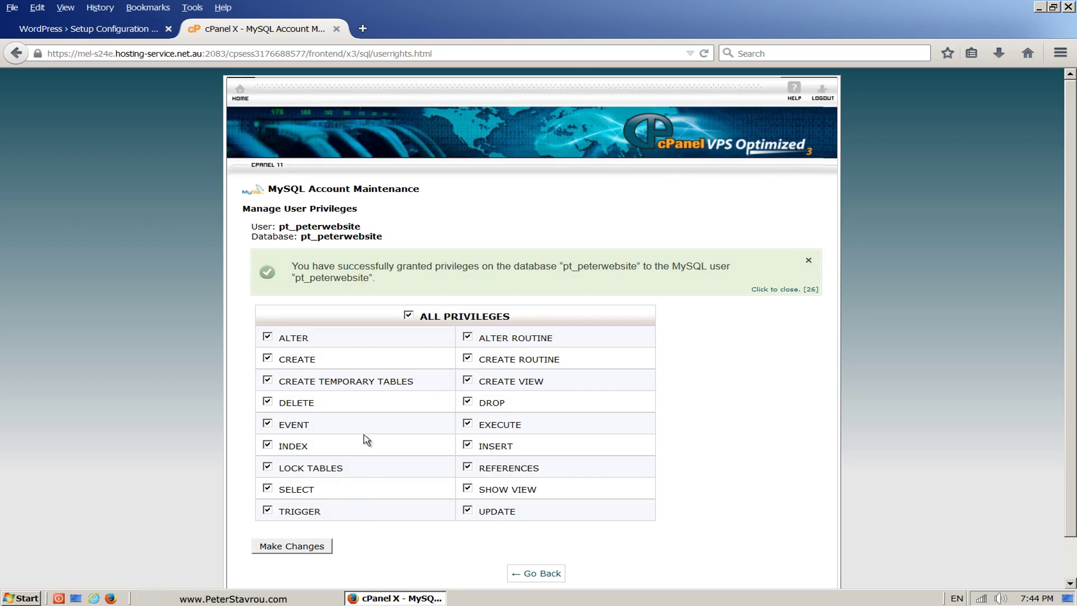
click(337, 33)
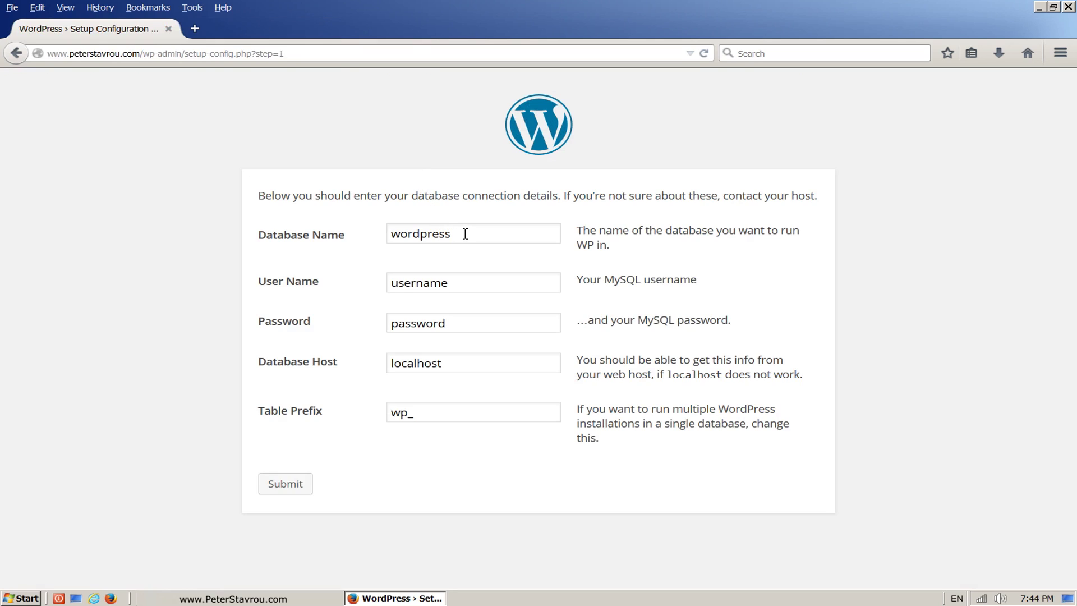
Step: Enter database name pt_peterwebsite, user pt_peterwebsite and the database password, then submit
drag(464, 233, 373, 233)
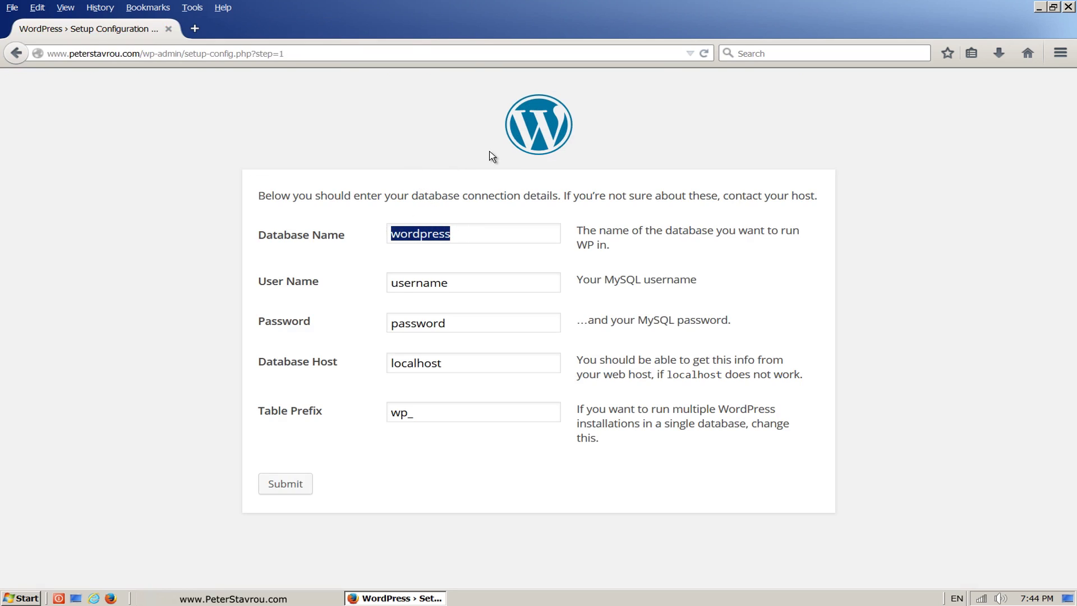
text(pt)
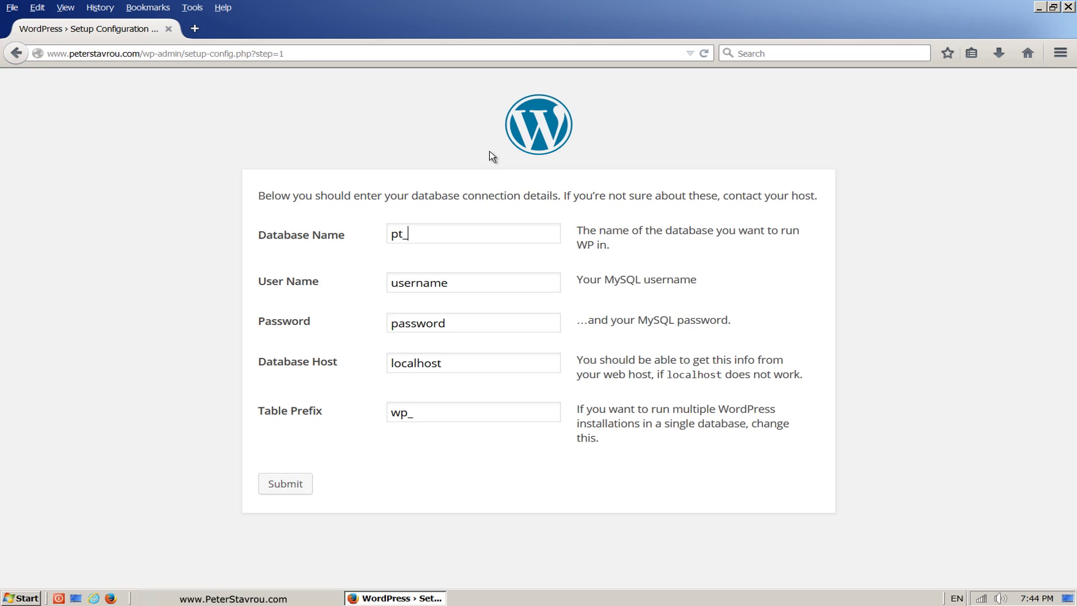
text(_peterwebsite)
drag(489, 283, 362, 285)
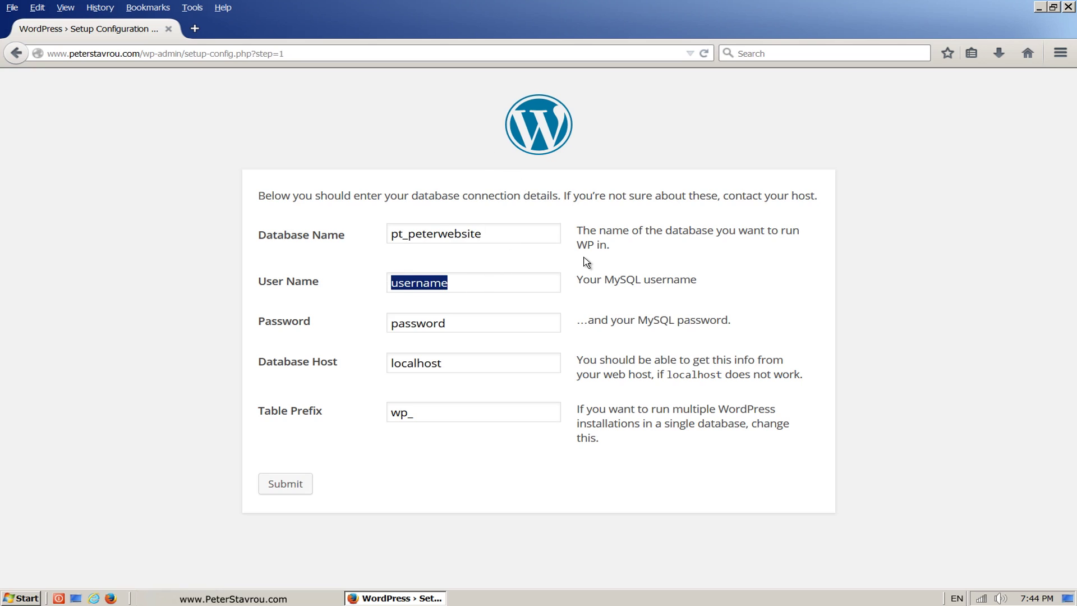
text(pt_)
text(eterwebsite)
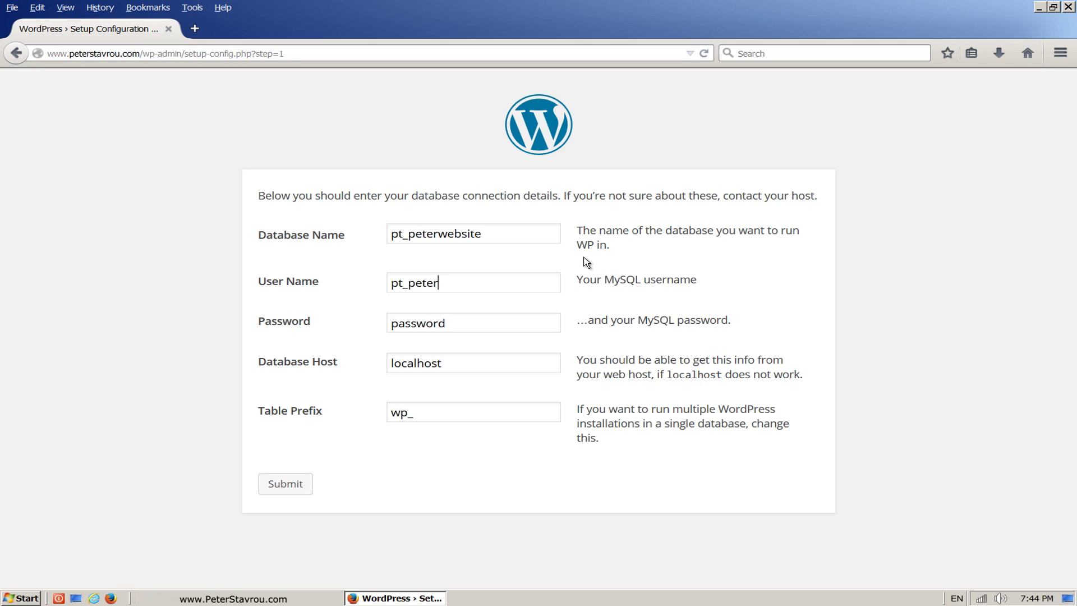
click(527, 323)
key(BackSpace)
key(BackSpace)
key(BackSpace)
key(BackSpace)
key(BackSpace)
key(BackSpace)
key(BackSpace)
key(BackSpace)
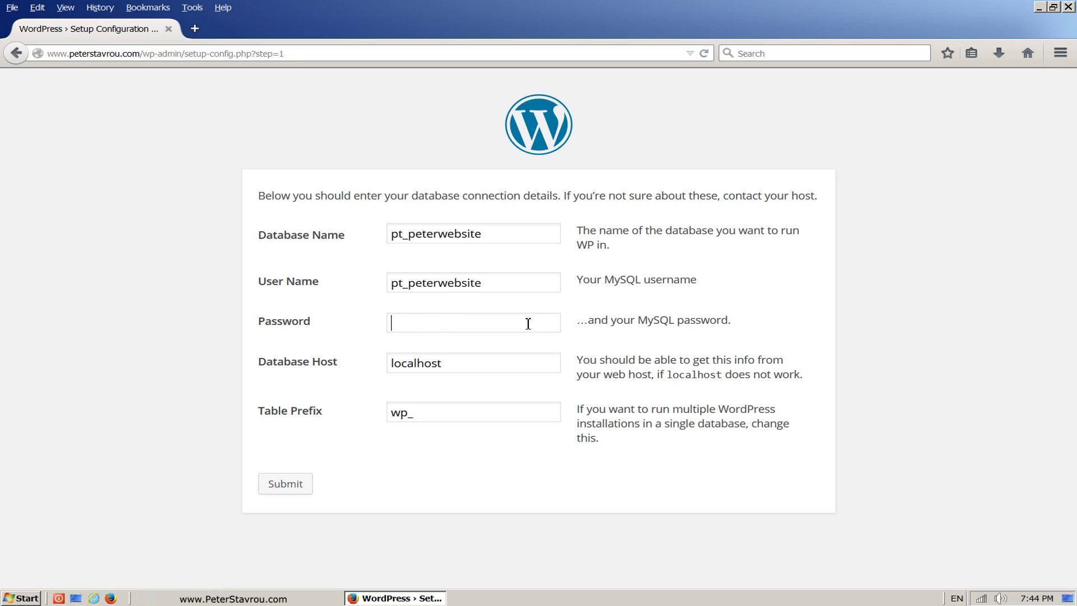
click(310, 496)
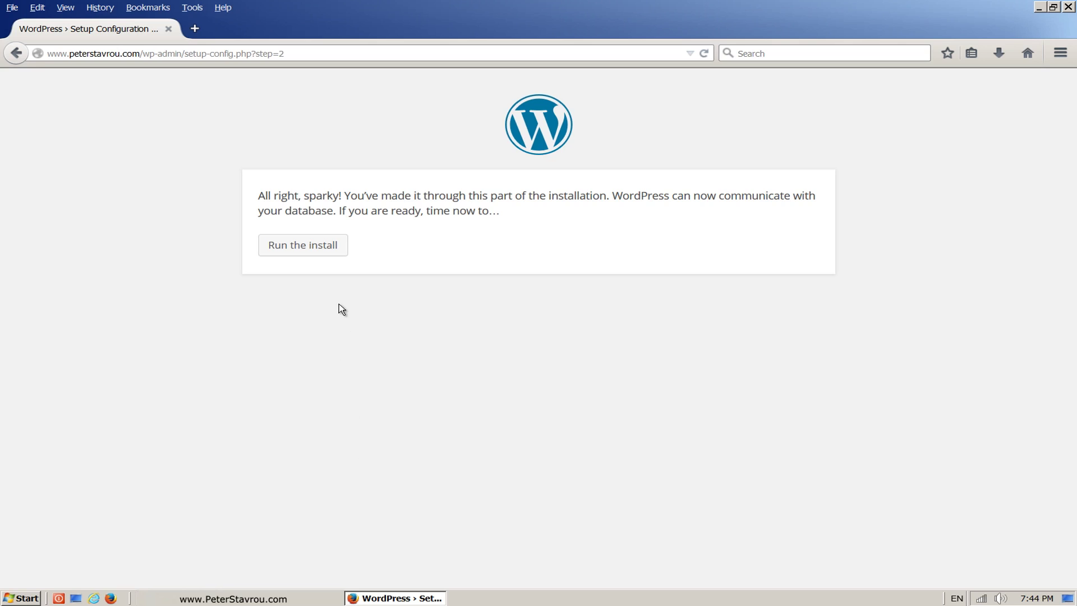
Step: Run the installation and enter the site title and admin username
click(346, 255)
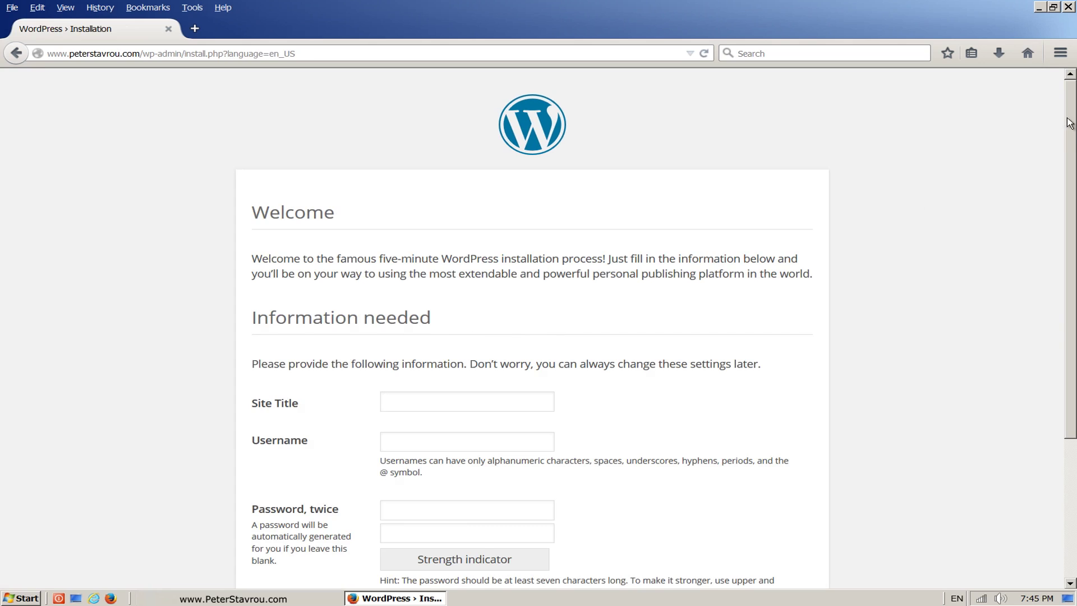
drag(1070, 123, 1073, 173)
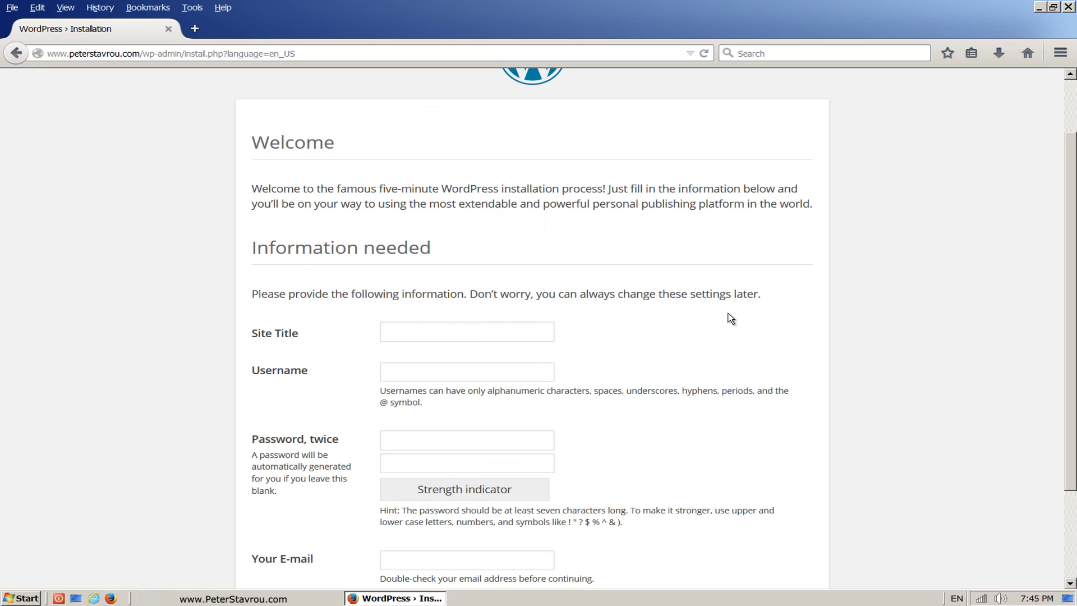
text(Peter Stavr)
text(ou)
text(peter)
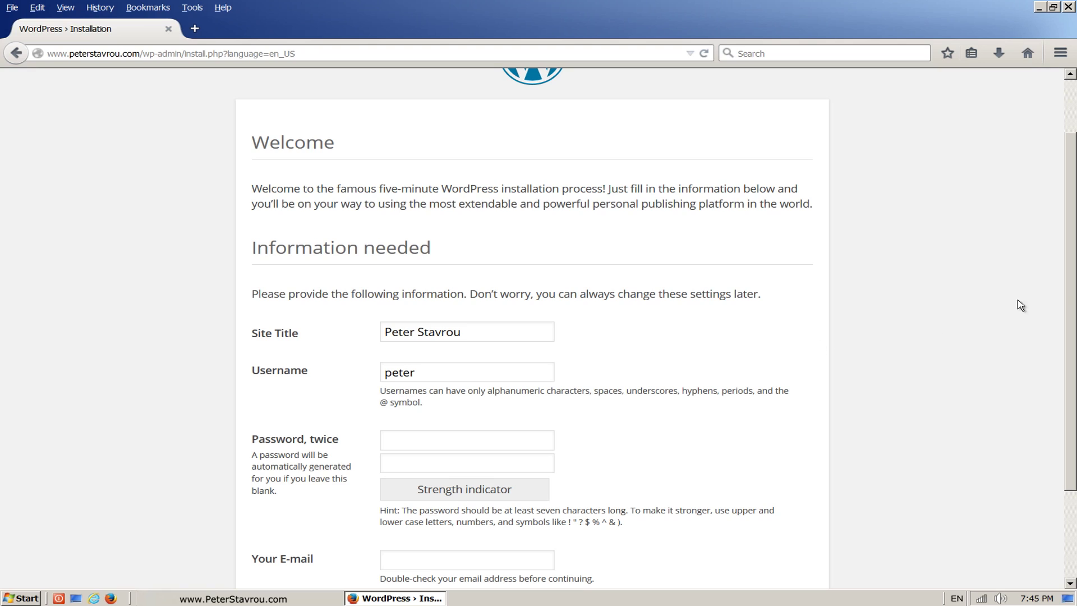
scroll(1068, 285, down, 1)
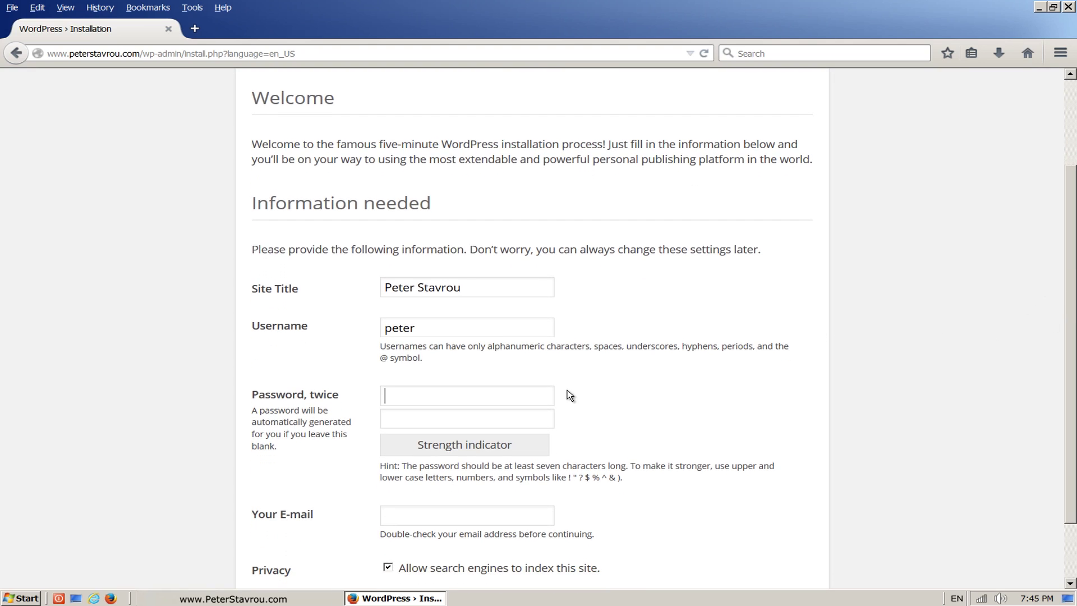
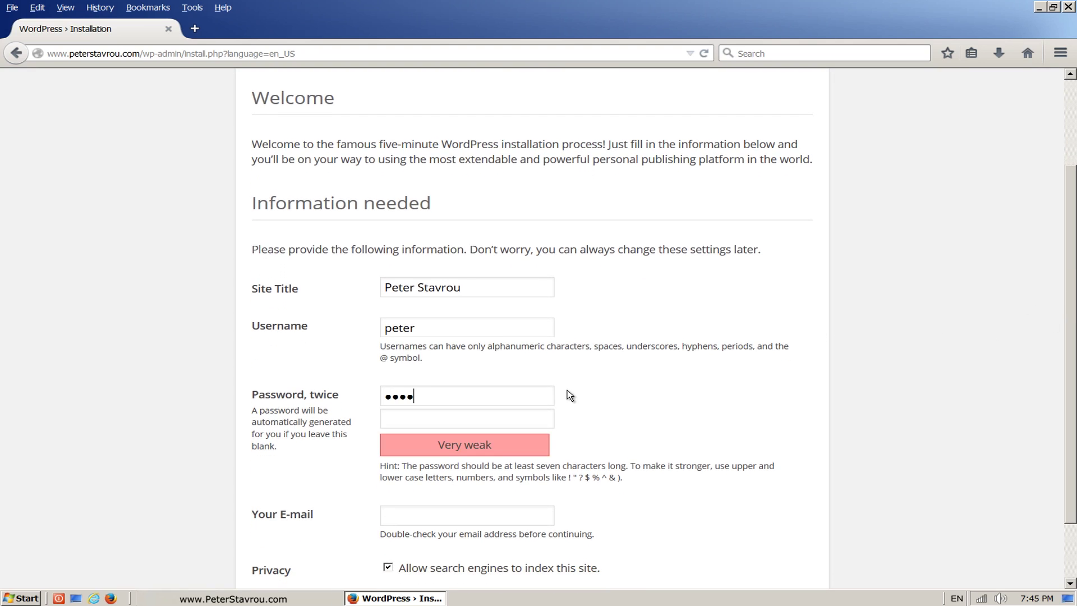
Step: Enter the admin password twice and fill in the admin e-mail address
click(531, 416)
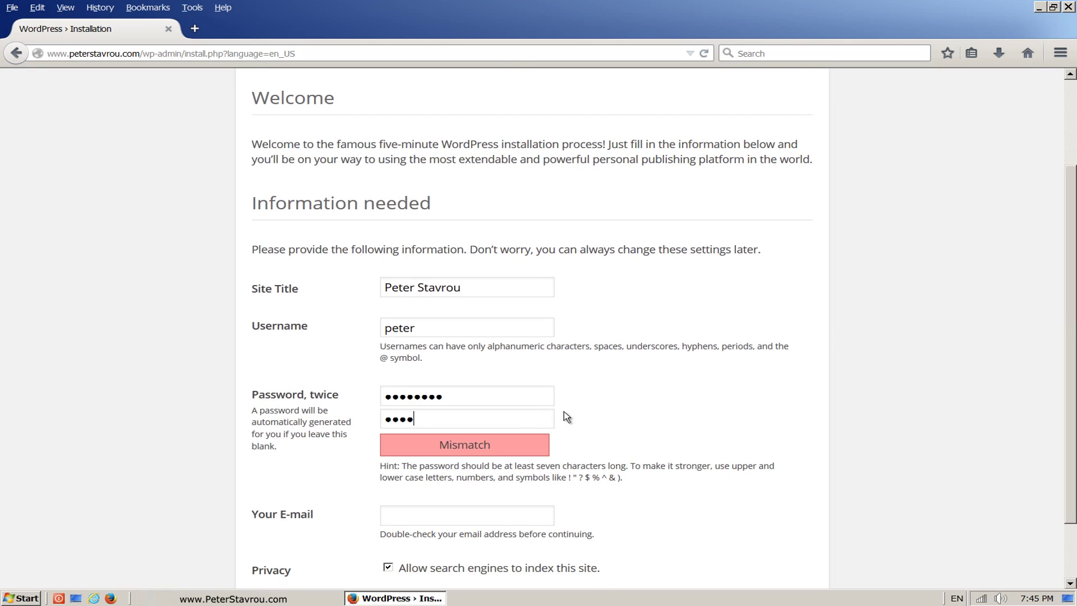
drag(1073, 362, 1073, 415)
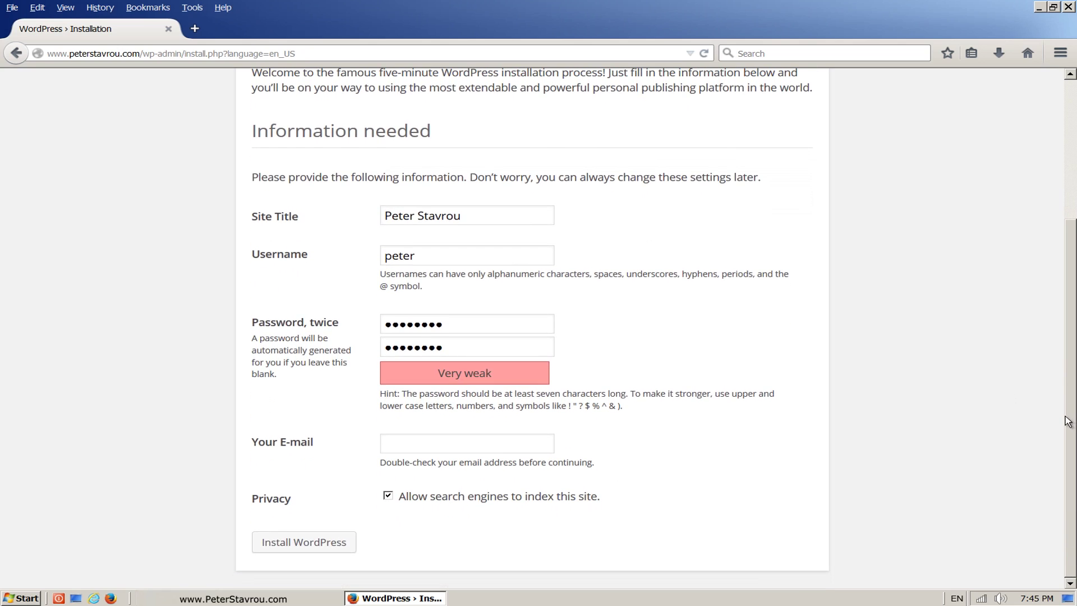
click(551, 442)
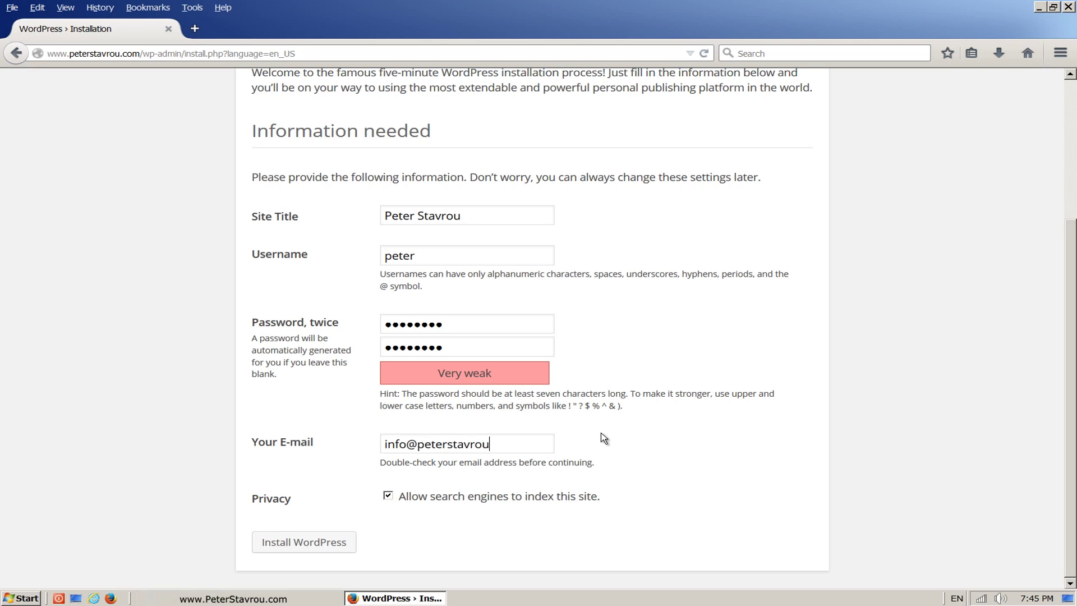
Step: Install WordPress, then enter the admin username and password at login, leaving Remember Me unchecked
click(347, 551)
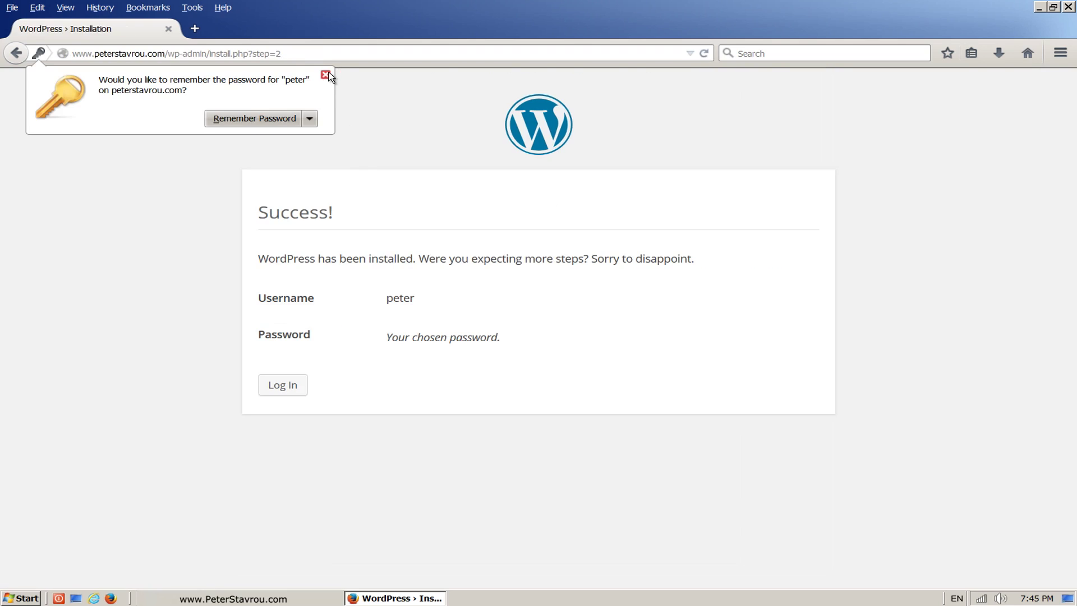
click(325, 75)
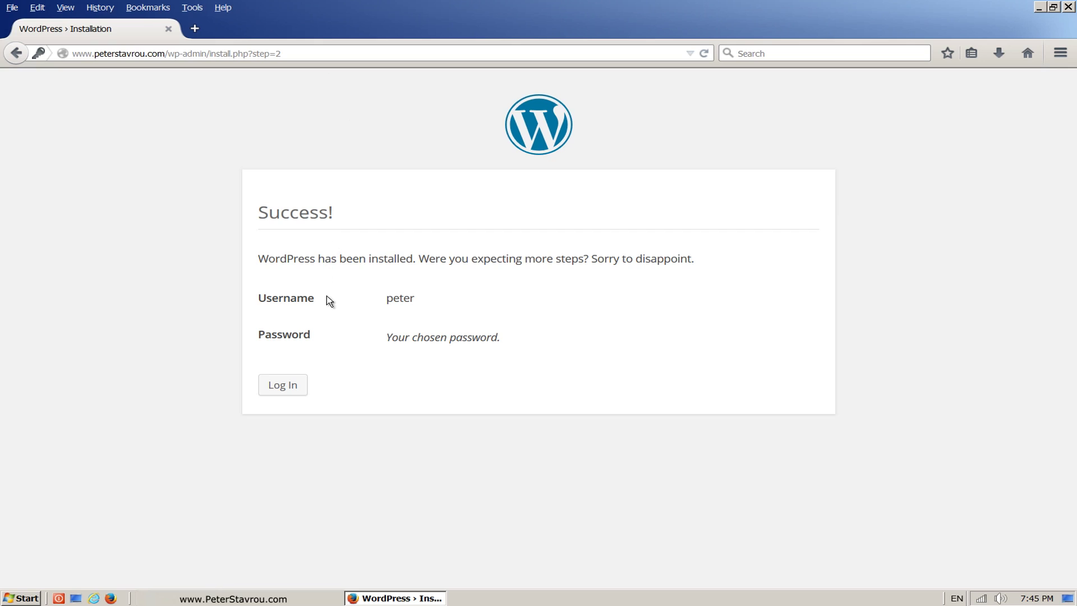
click(302, 389)
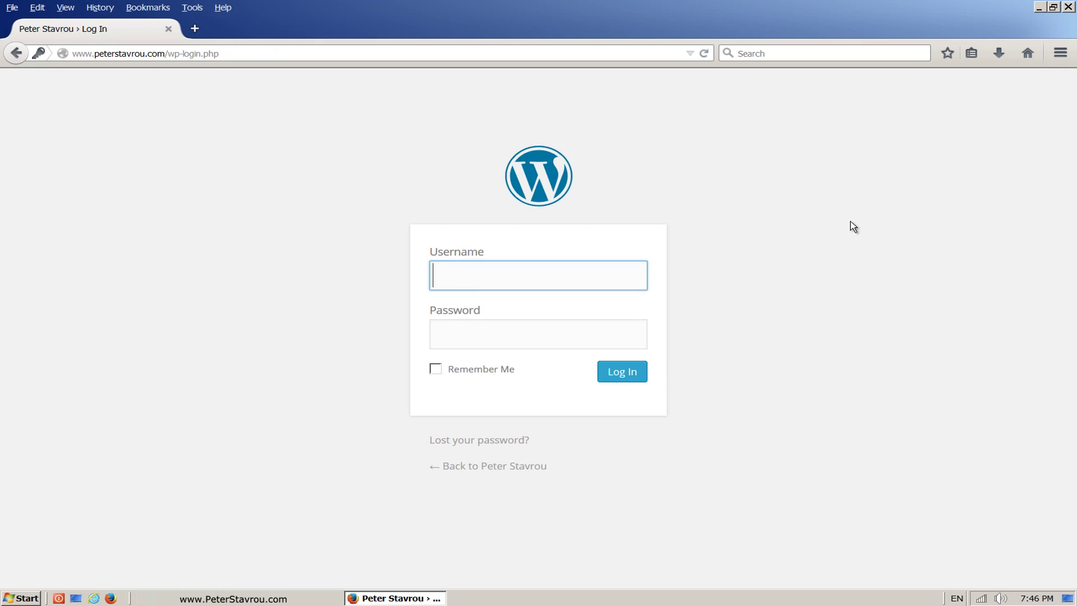
text(peter)
click(608, 333)
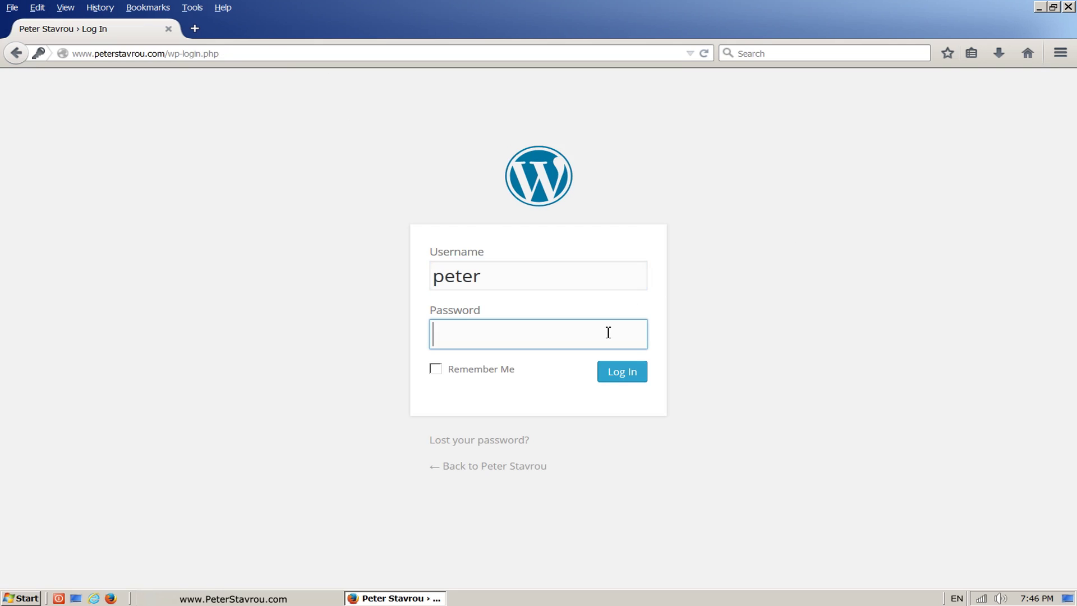
text(********)
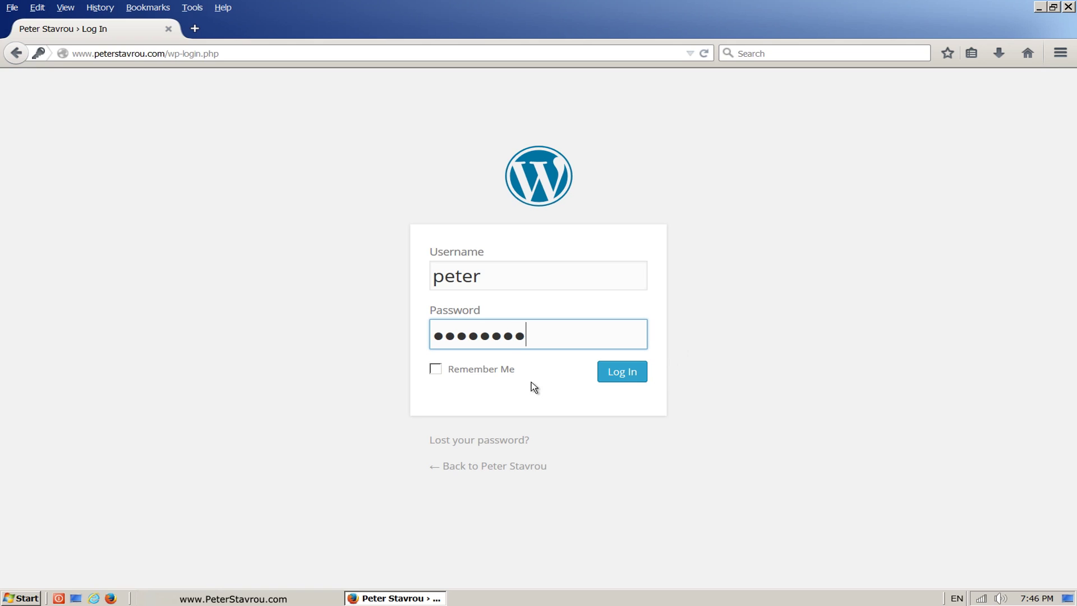
click(510, 373)
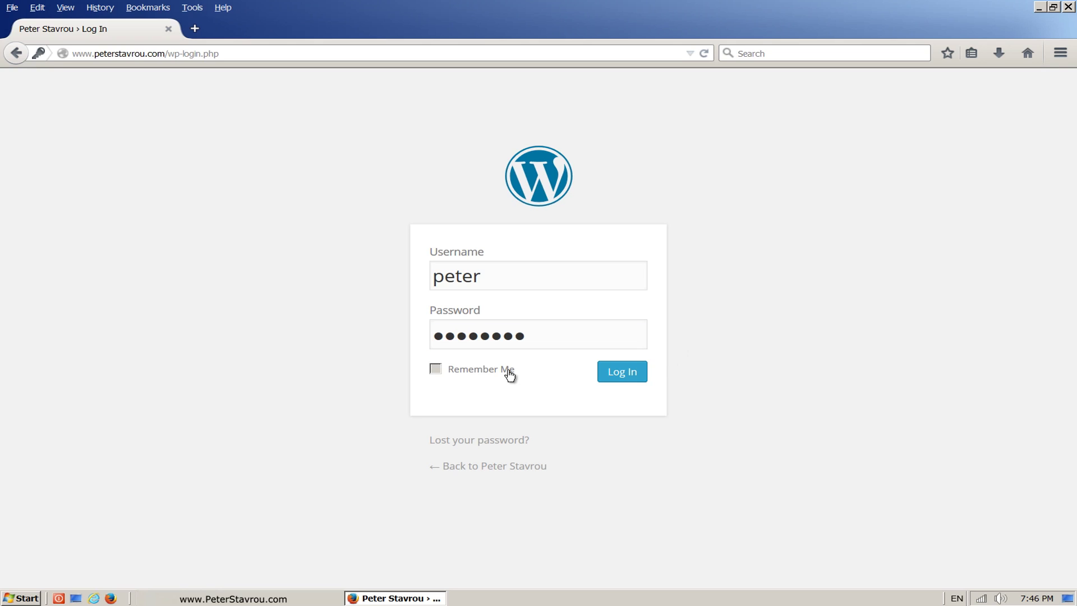
click(505, 375)
Step: Sign in to the Dashboard, log out via the Howdy menu, and begin typing the site address
click(607, 382)
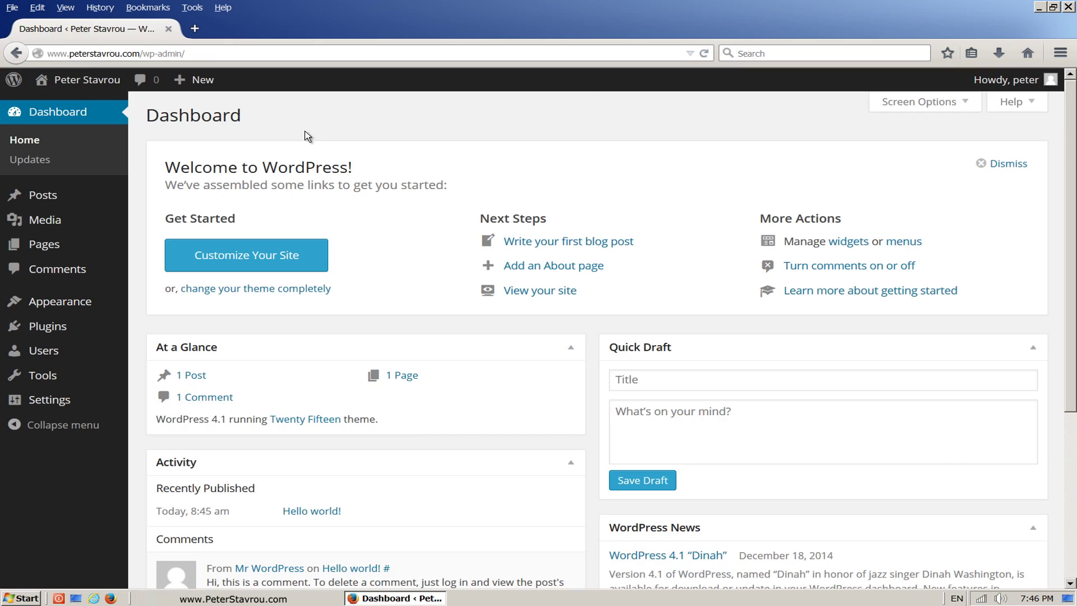
key(ctrl+l)
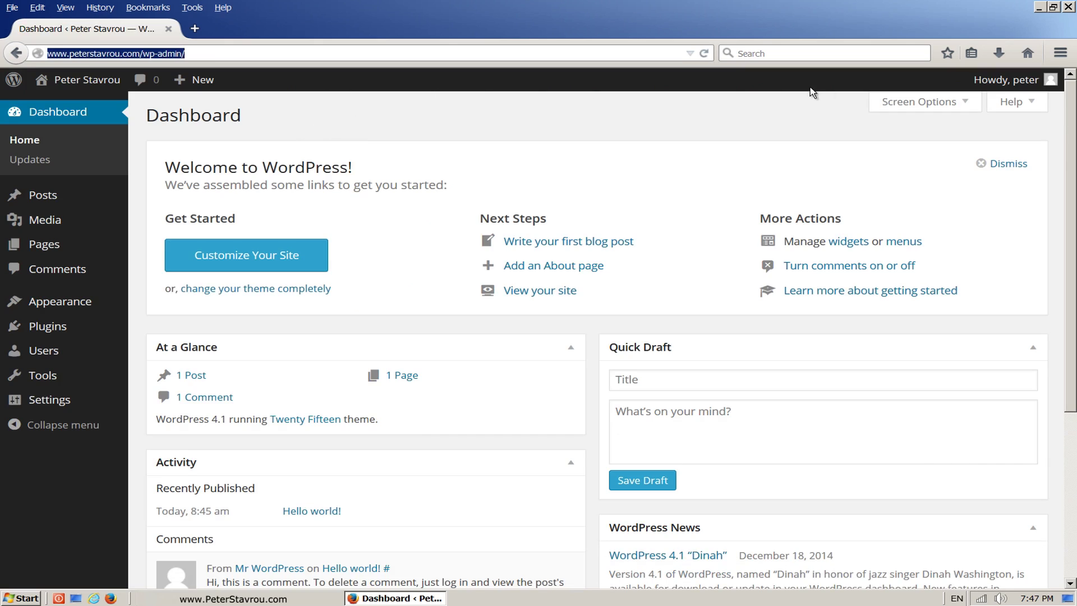
click(981, 84)
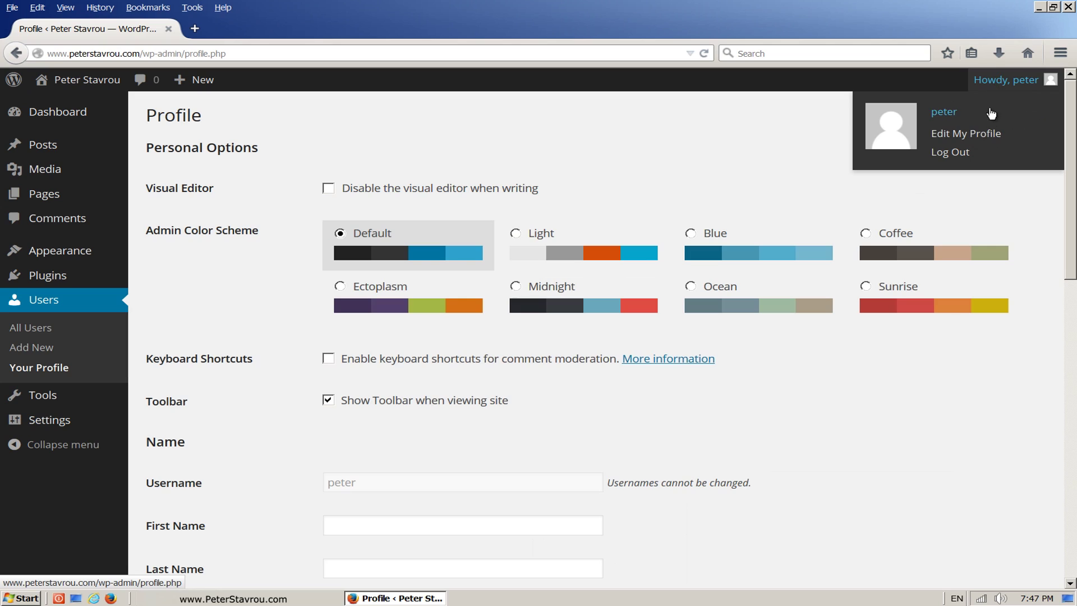
click(986, 153)
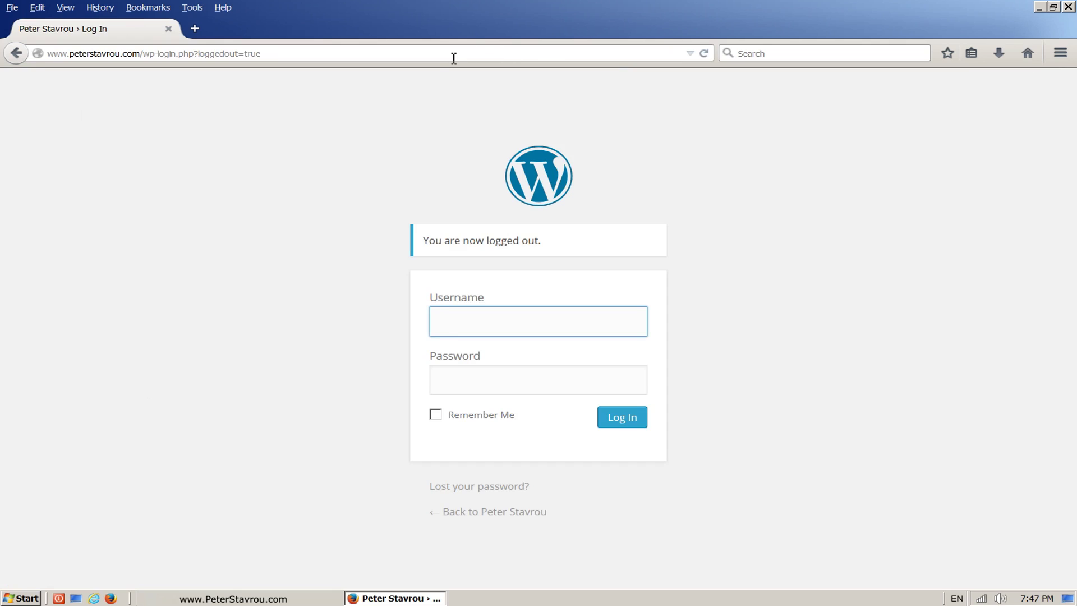
click(454, 56)
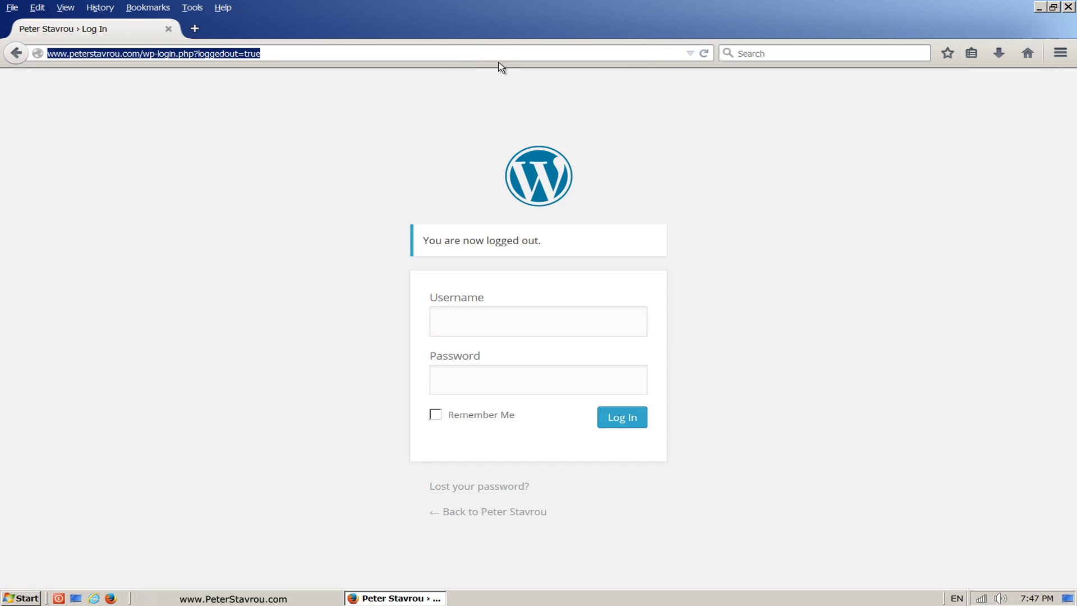
text(www.)
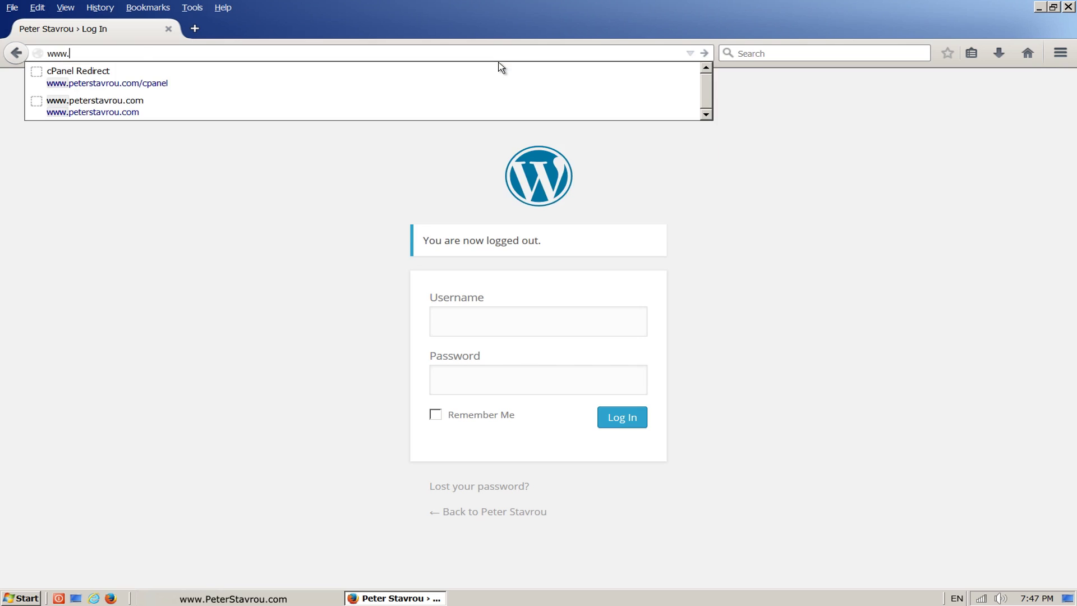
text(peters)
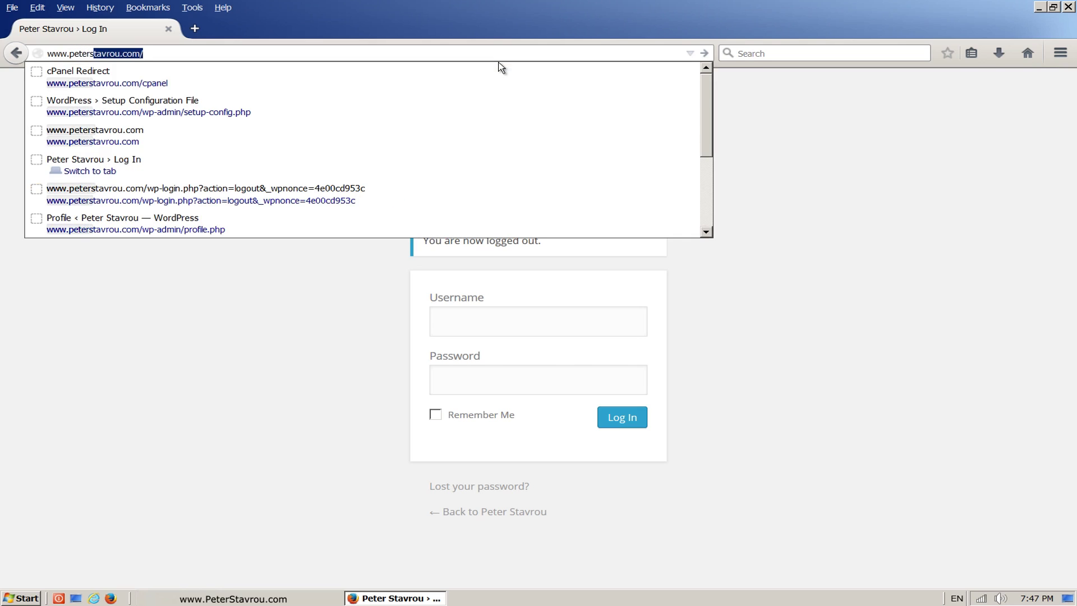
Step: Load the public home page with its Hello world! post, then append /wp-admin to the address
key(Return)
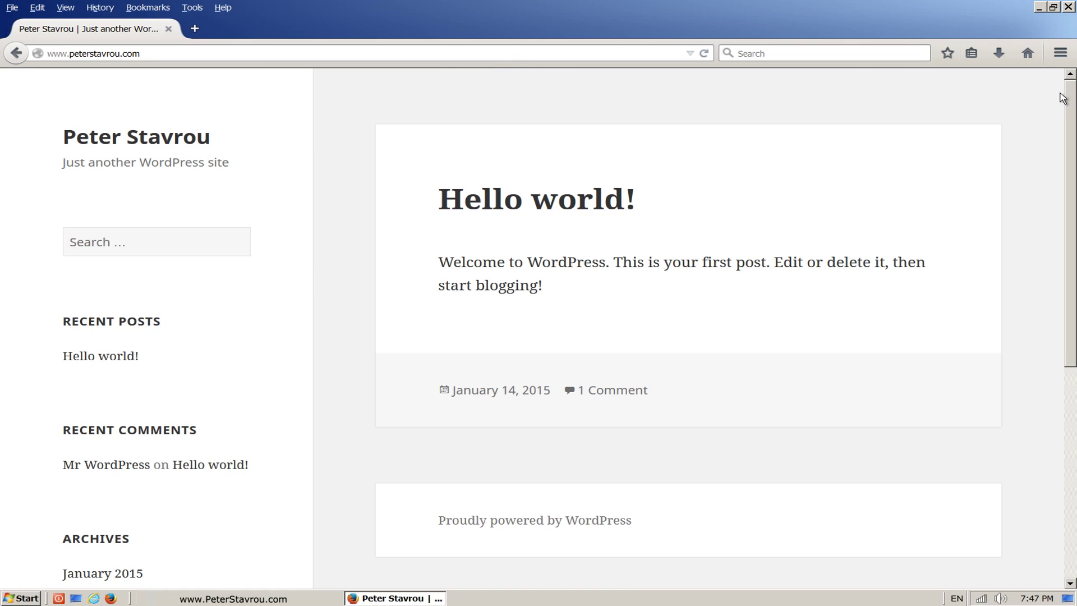
mouse_move(1073, 93)
mouse_down()
mouse_move(1075, 336)
mouse_move(1069, 85)
mouse_up()
click(263, 53)
click(248, 54)
text(/wp)
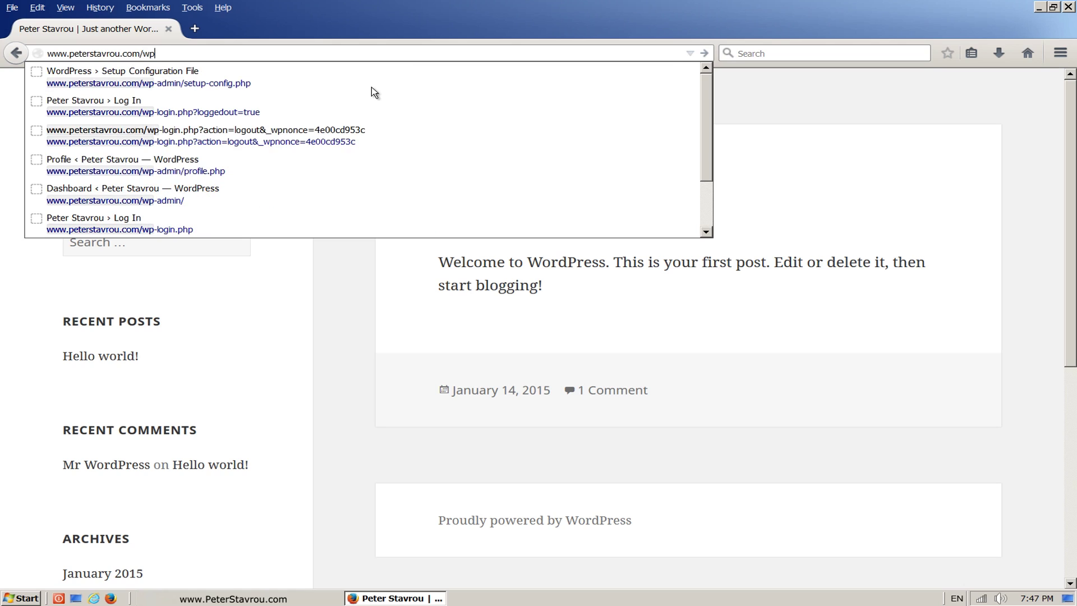
text(-admin)
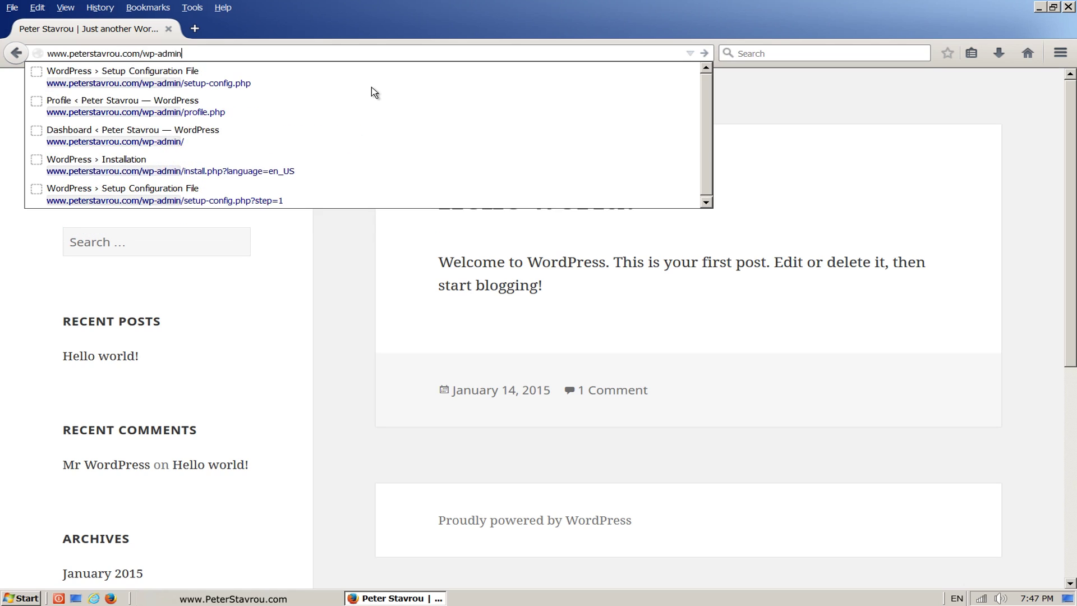
key(Escape)
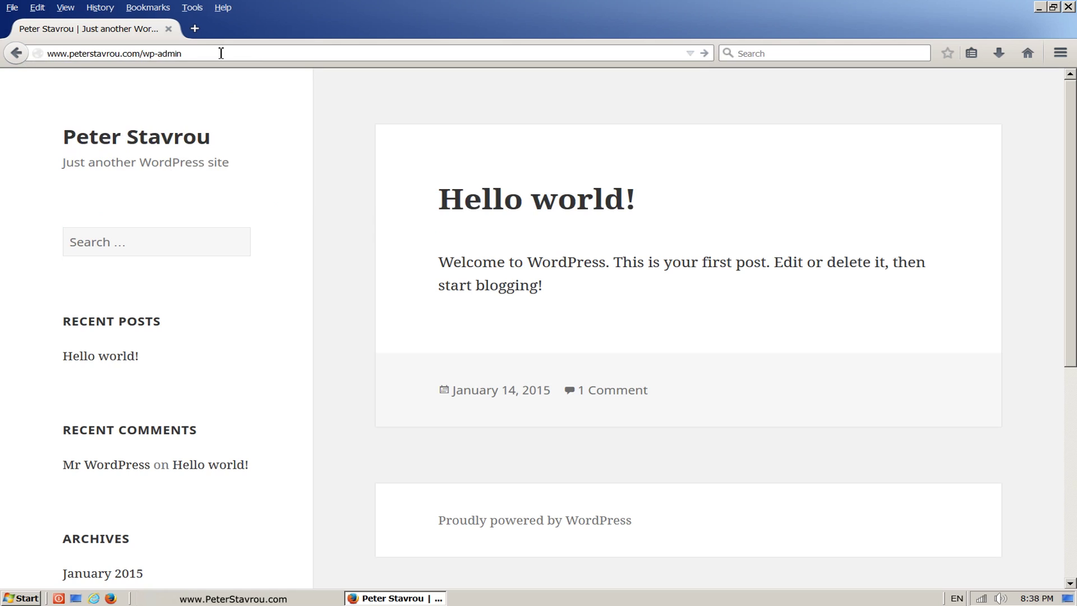
Step: Sign in with the saved admin username and password, then view the public Hello world! homepage
key(Return)
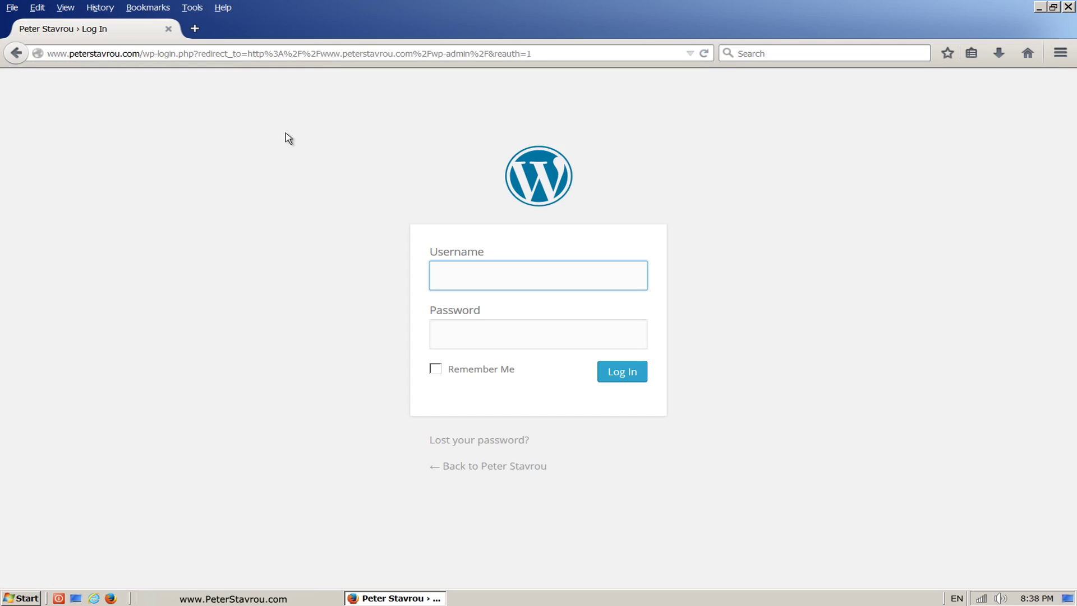
click(542, 278)
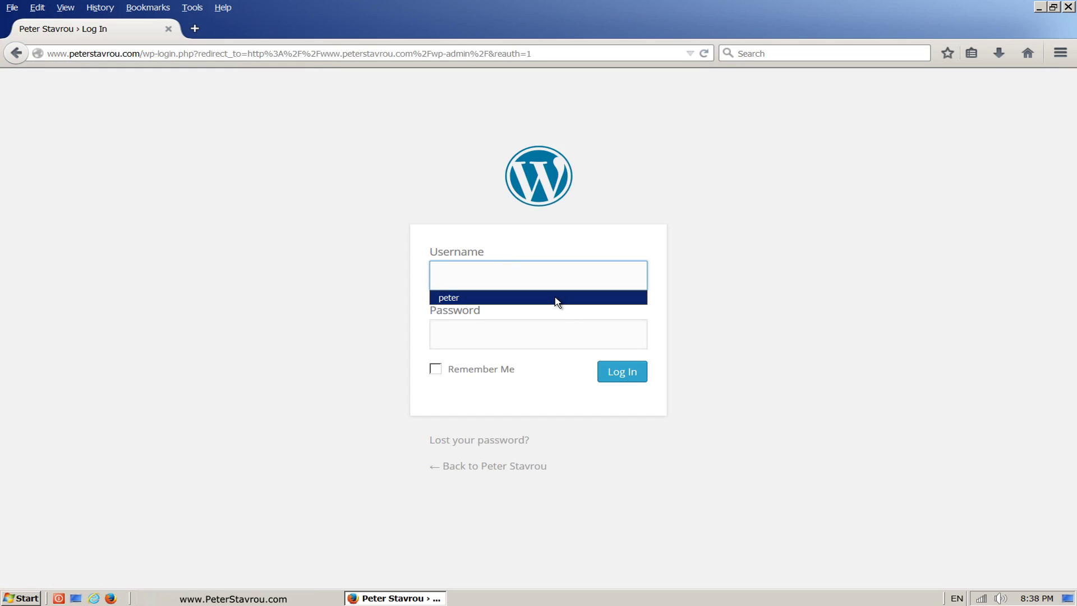
click(551, 297)
click(555, 335)
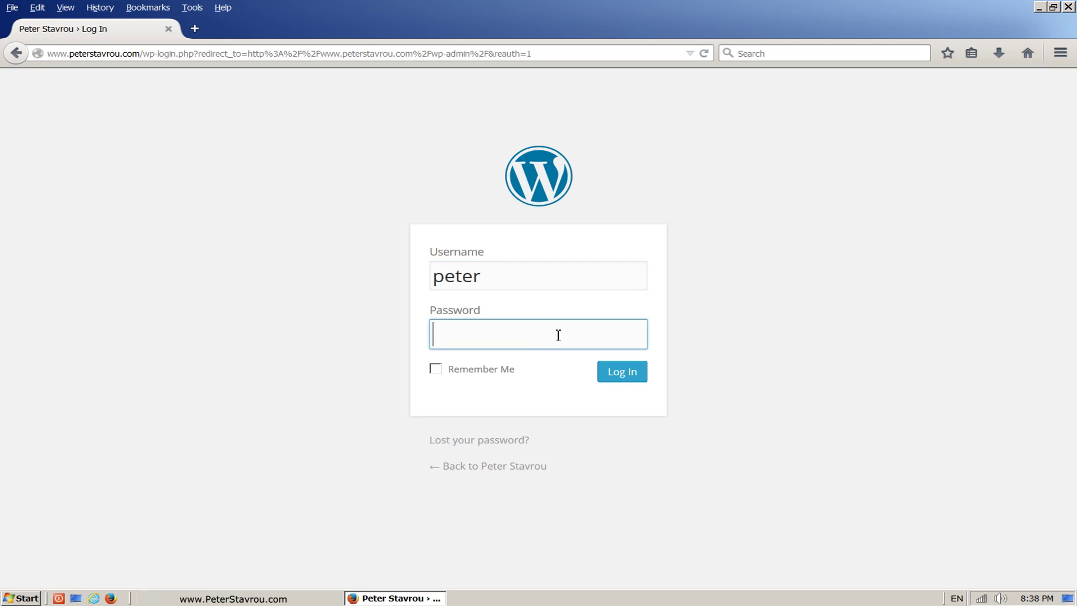
text(********)
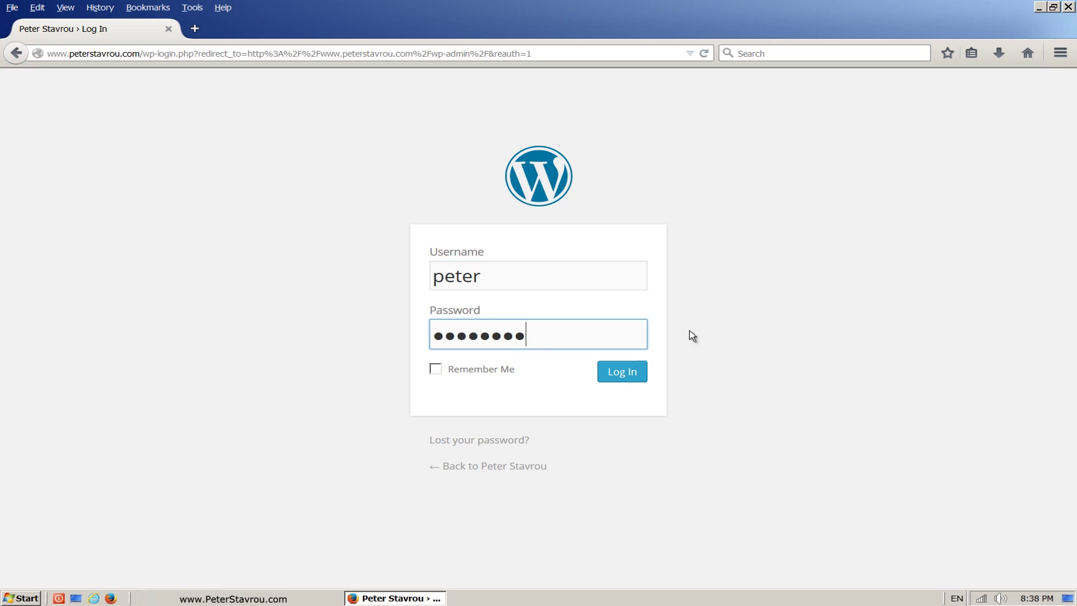
click(644, 375)
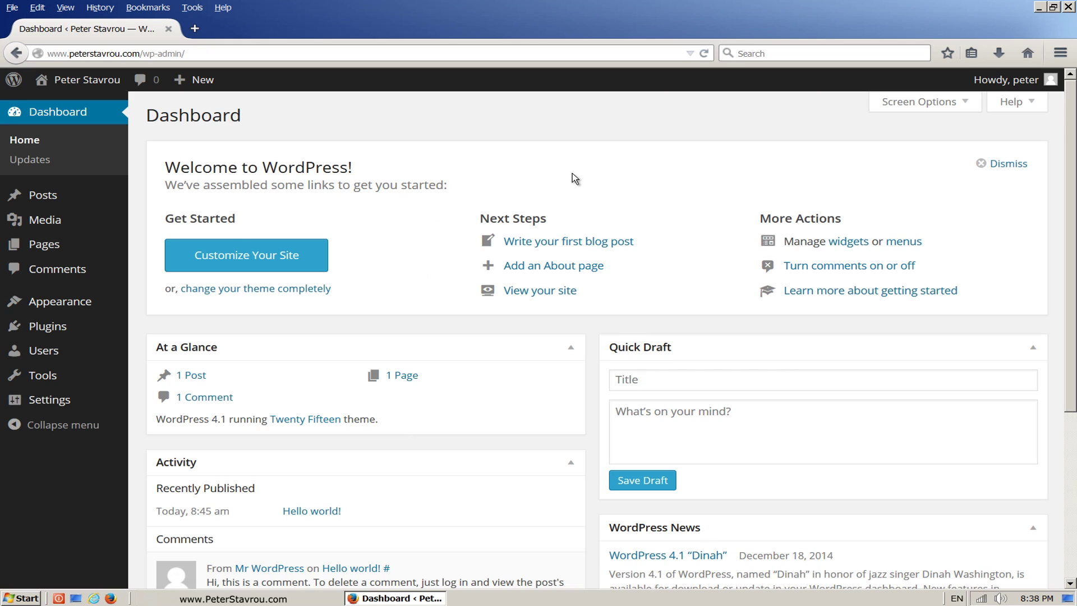
click(119, 87)
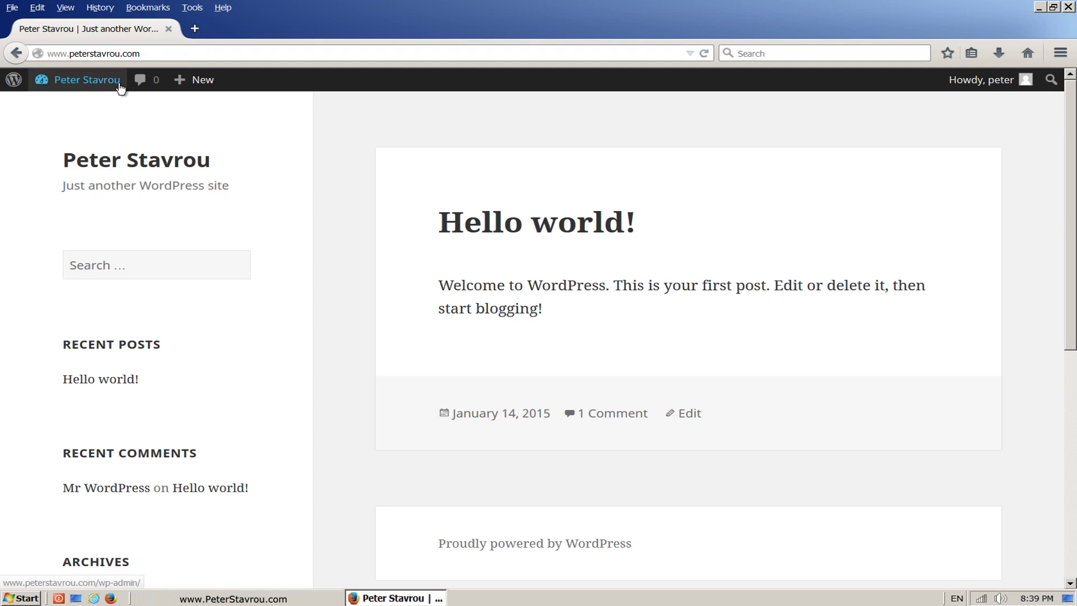